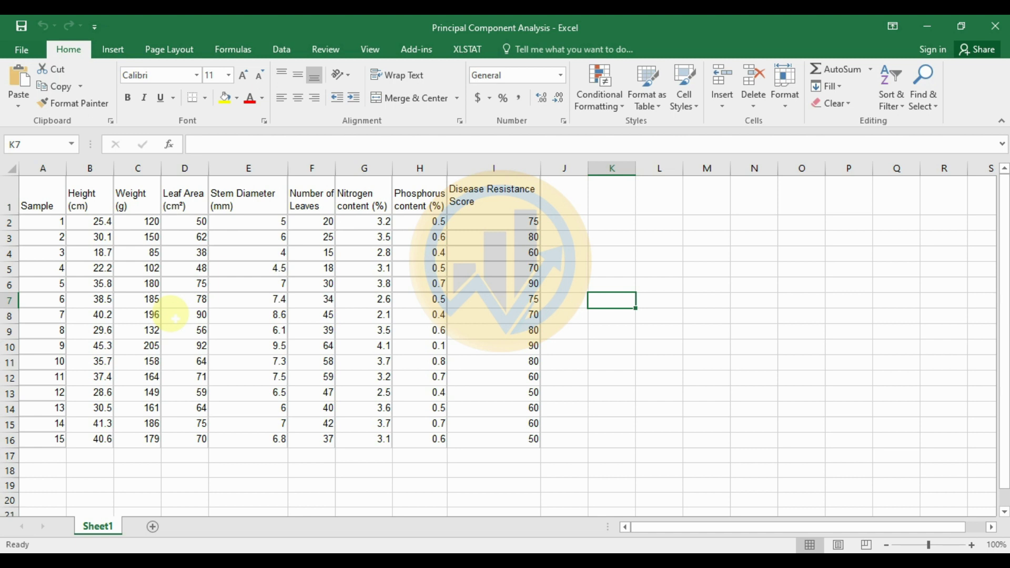
Examine the sample numbers and the eight variable headings from Height to Disease Resistance Score in the data table
drag(41, 230, 59, 441)
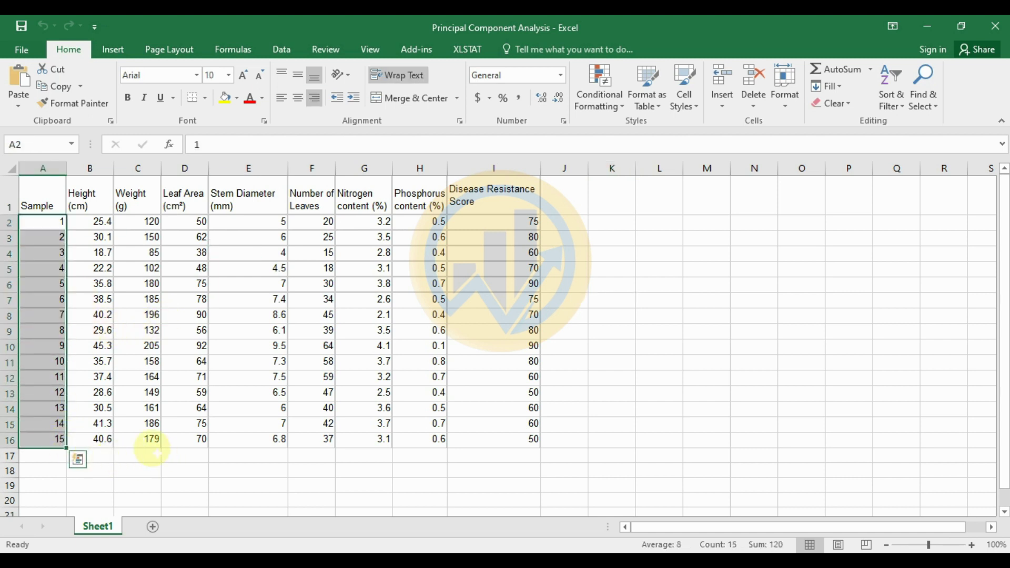
drag(84, 199, 505, 197)
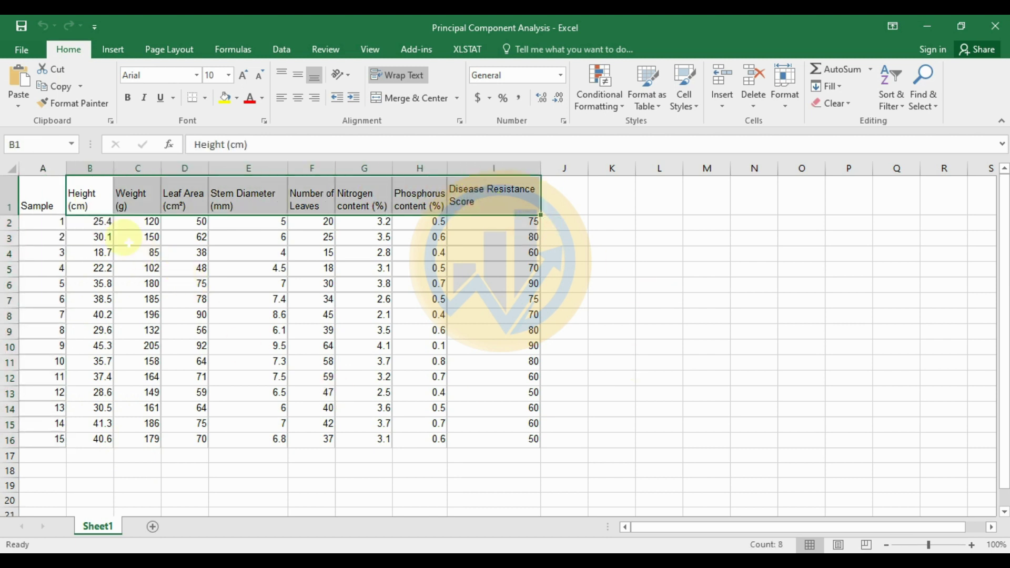
click(101, 207)
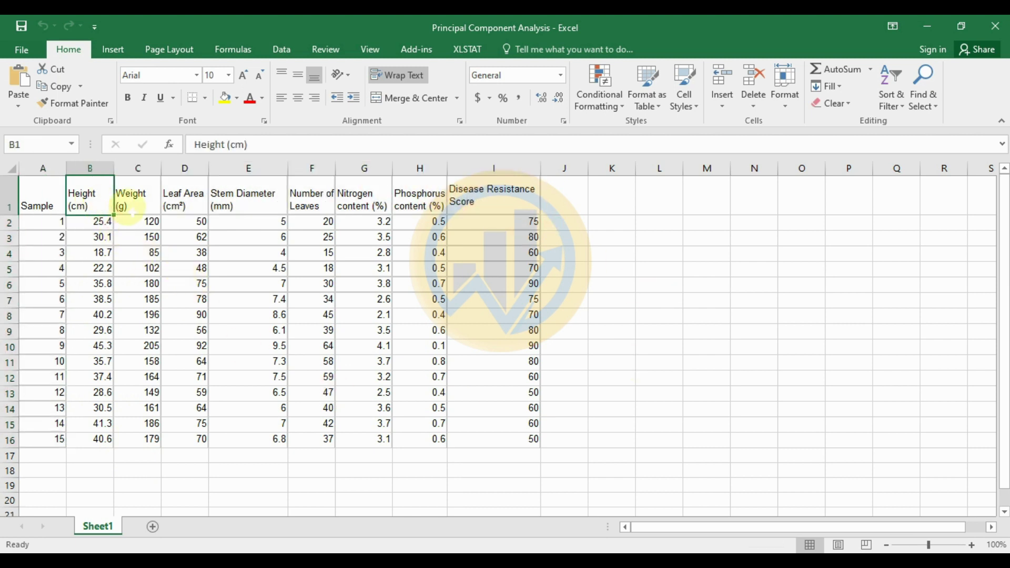
click(134, 204)
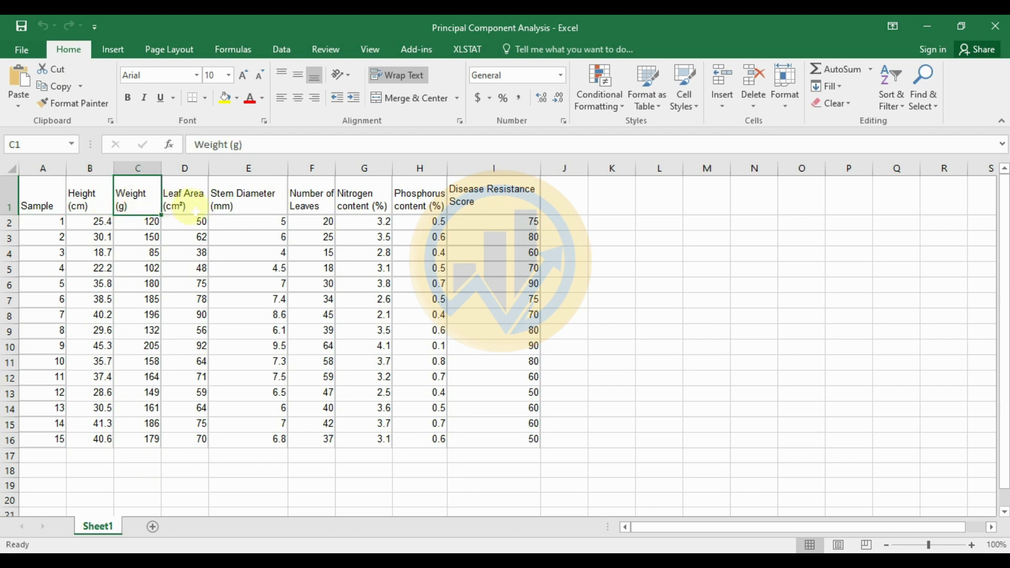
click(184, 203)
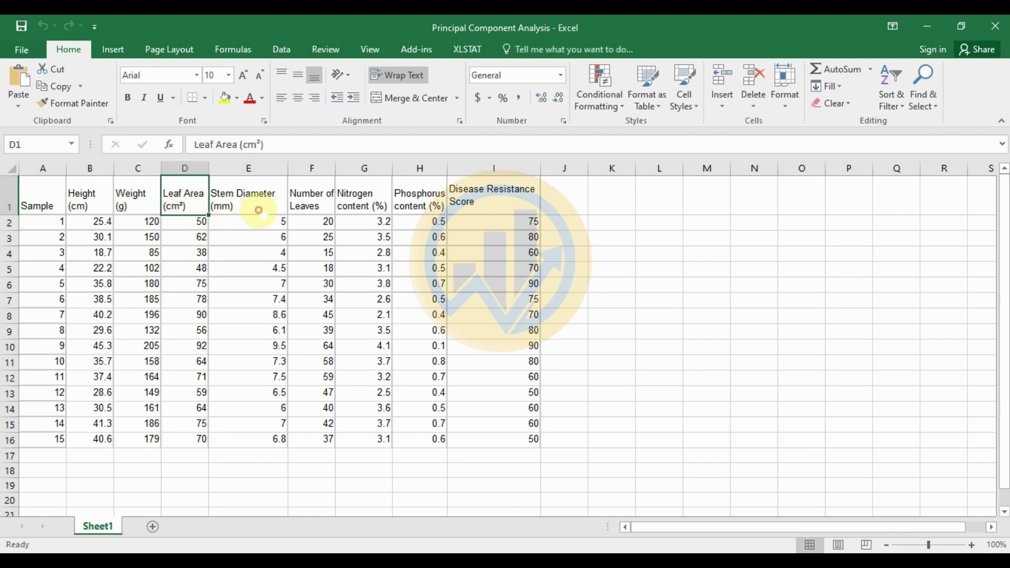
click(256, 205)
click(318, 208)
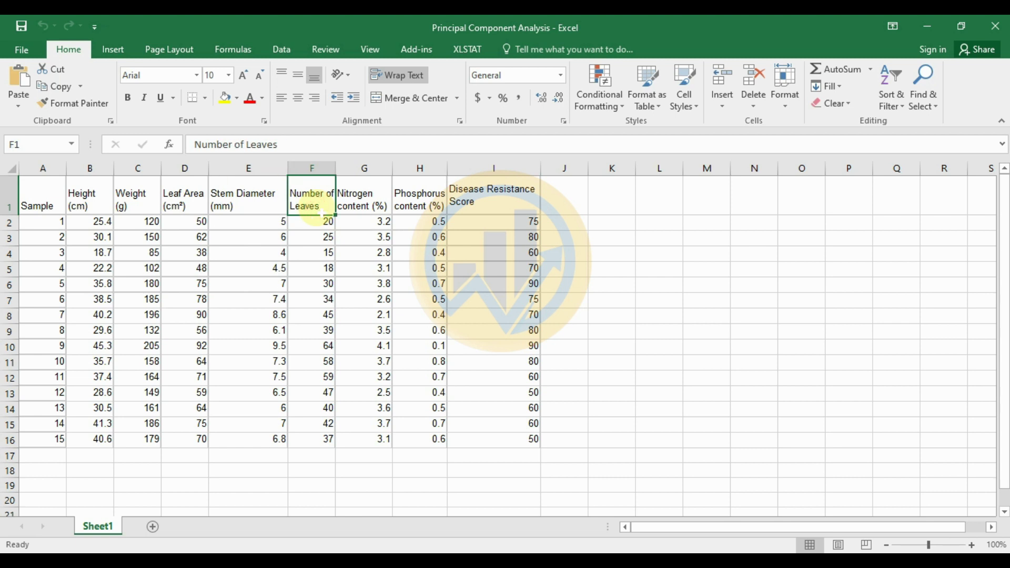
click(359, 205)
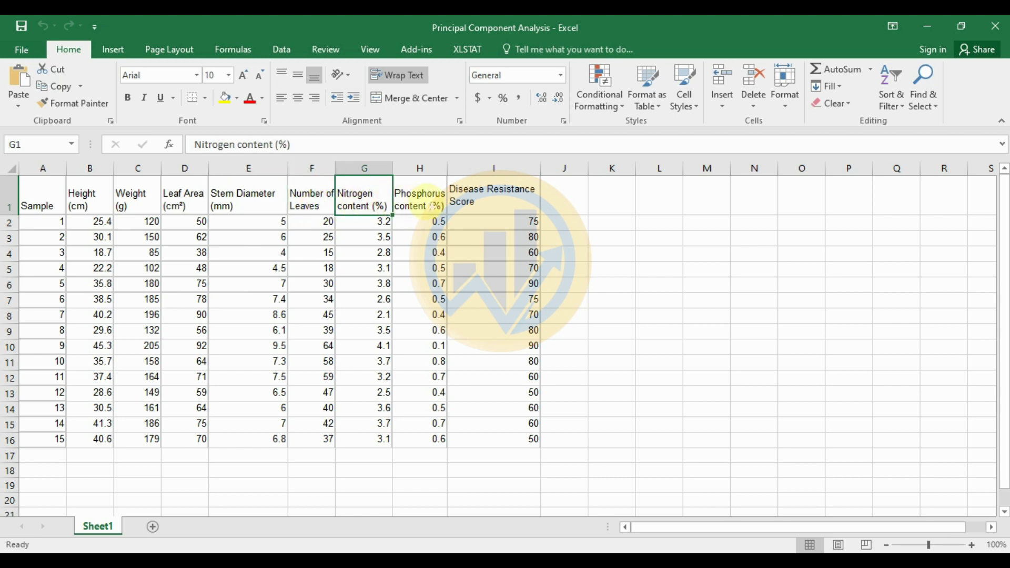
click(425, 203)
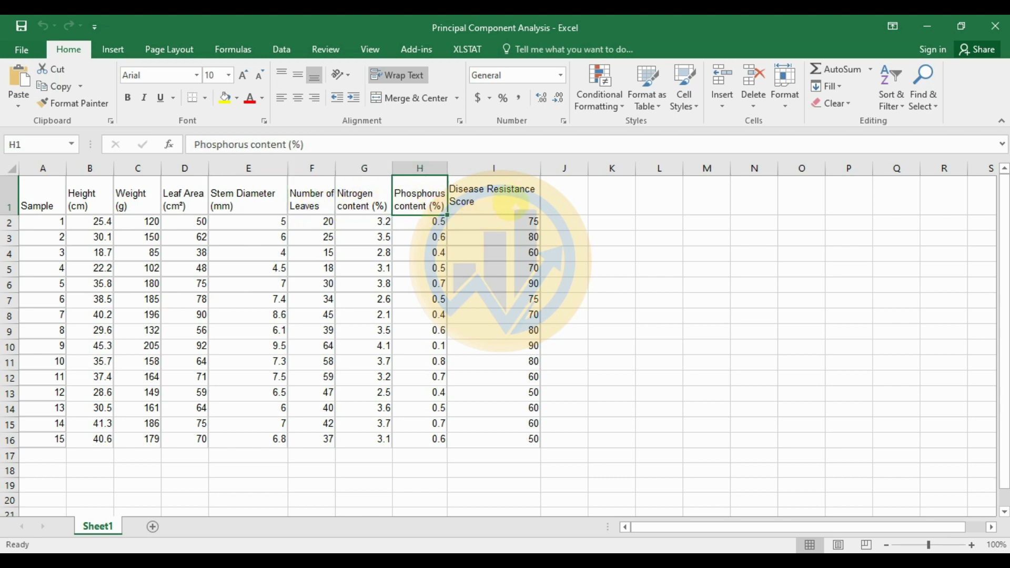
click(508, 205)
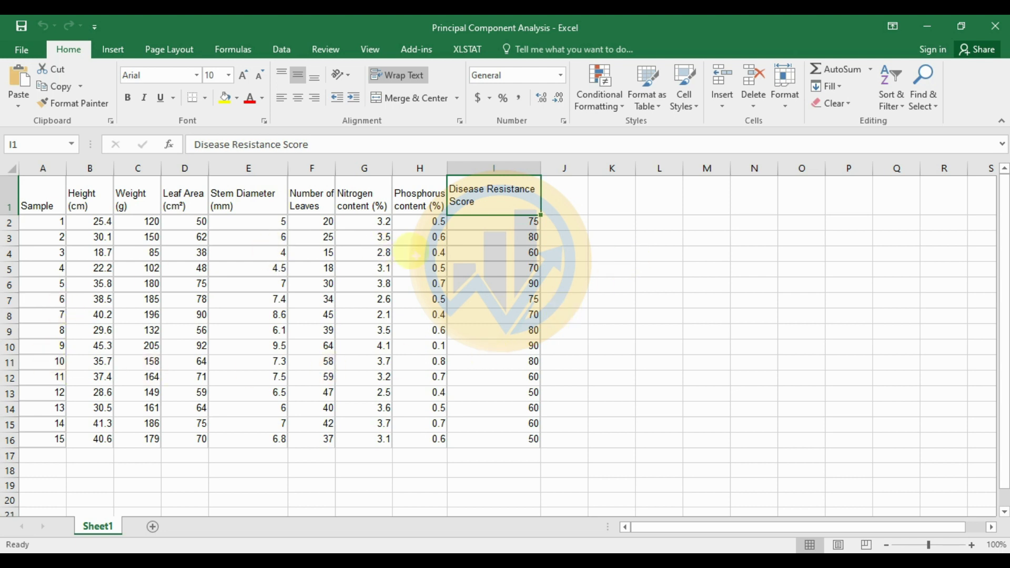
Start a Principal Component Analysis (PCA) and move its dialog clear of the data table's header row
click(472, 49)
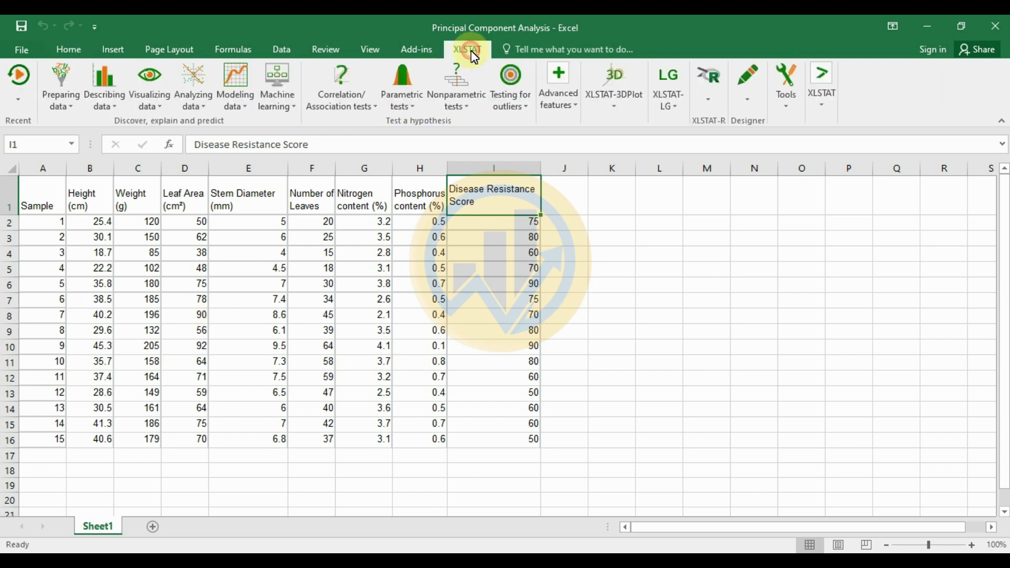
click(207, 103)
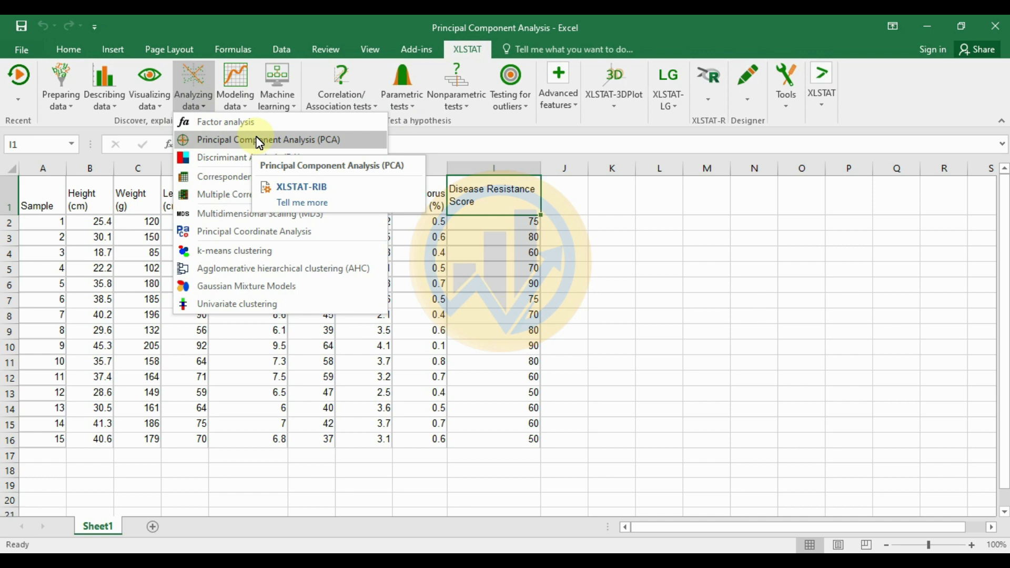
click(260, 141)
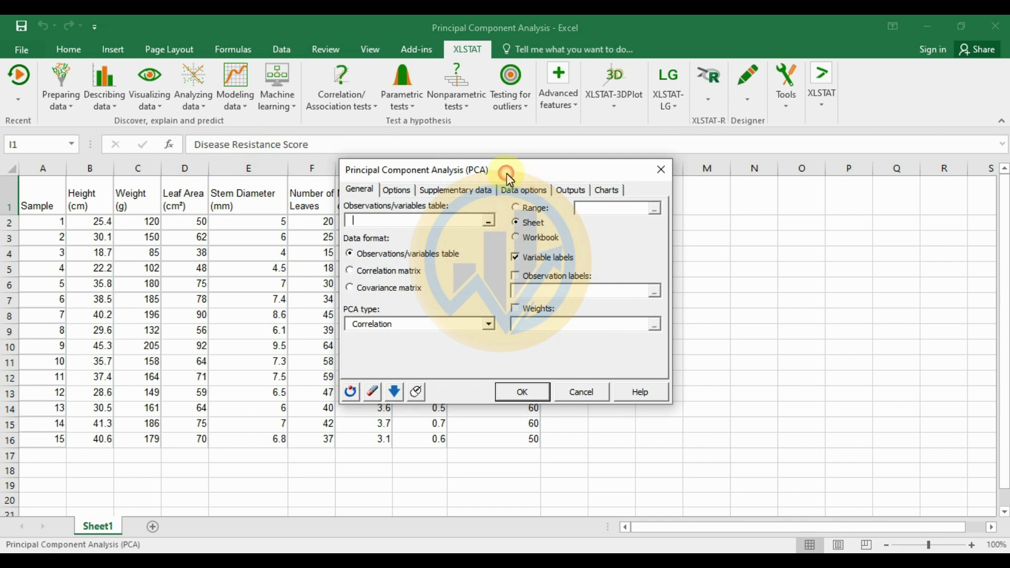
drag(506, 172, 538, 171)
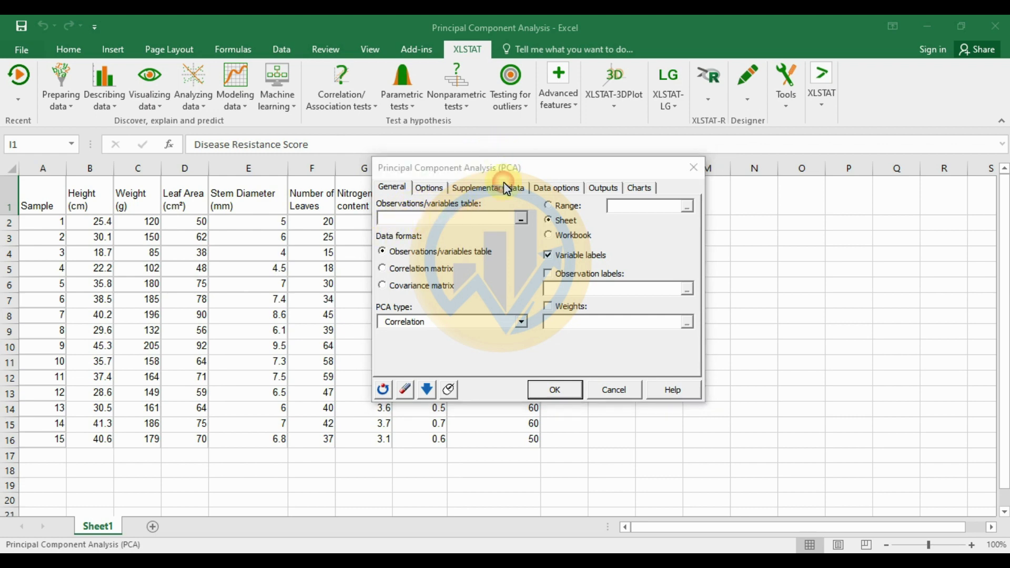
click(525, 172)
drag(526, 178, 531, 249)
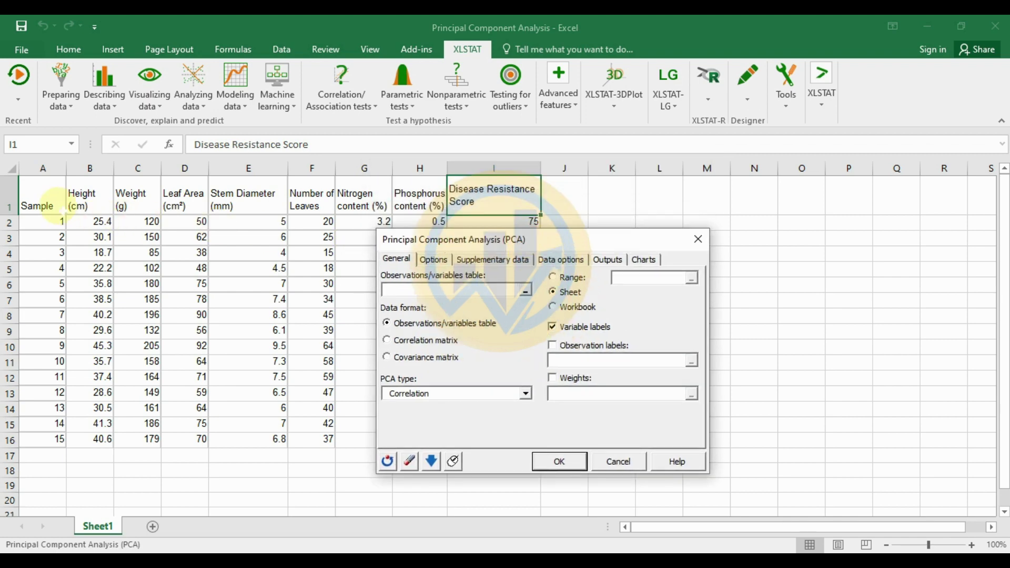
Set the PCA's observations/variables table to columns B through I of Sheet1, with Correlation as the PCA type
click(526, 289)
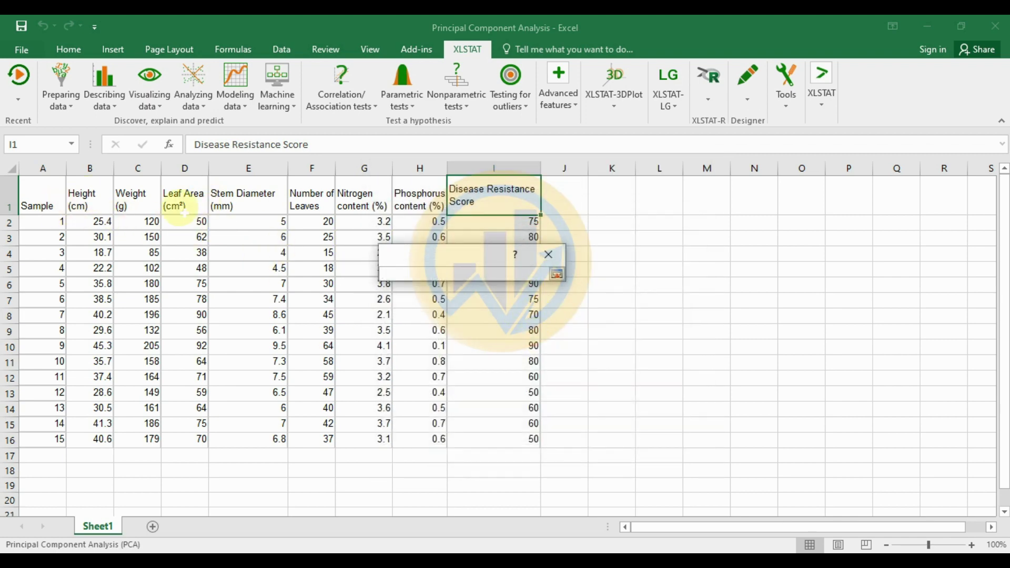
drag(90, 169, 497, 176)
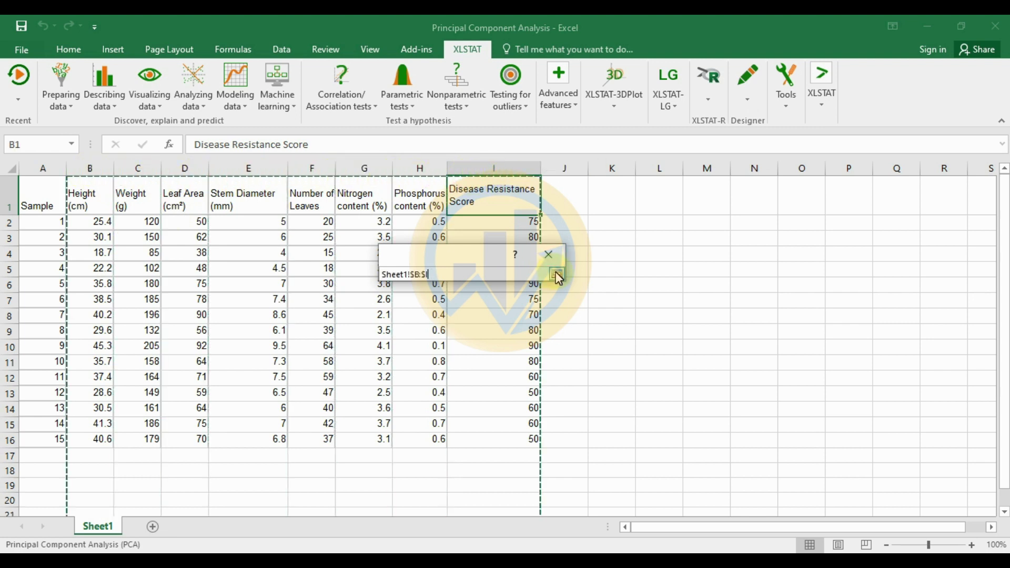
click(557, 274)
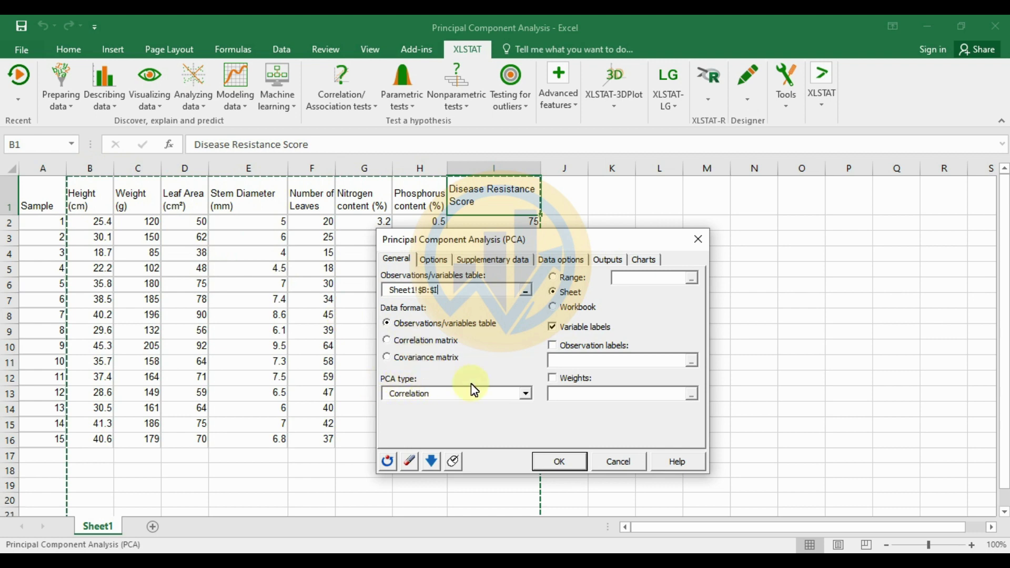
click(526, 393)
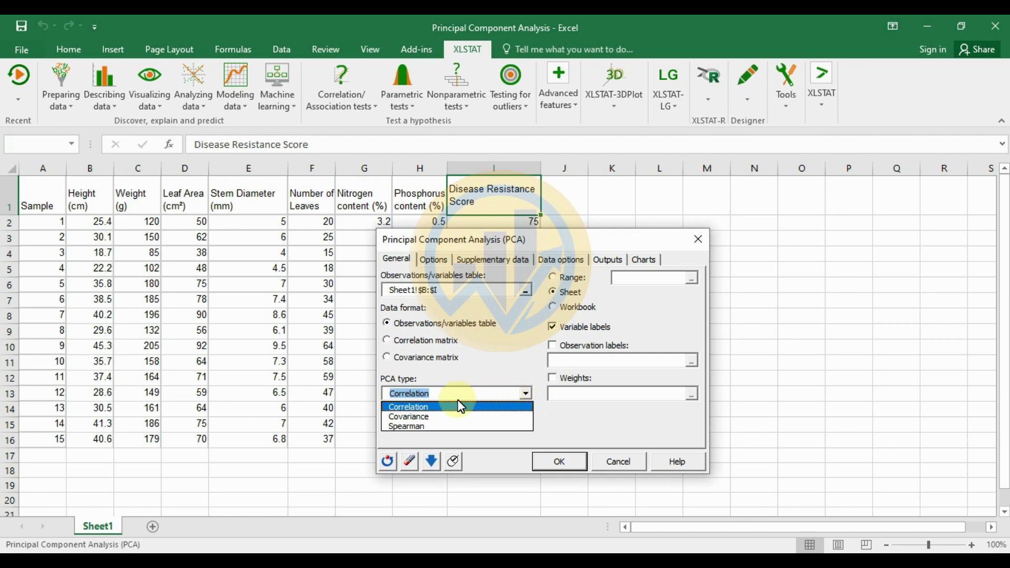
click(423, 408)
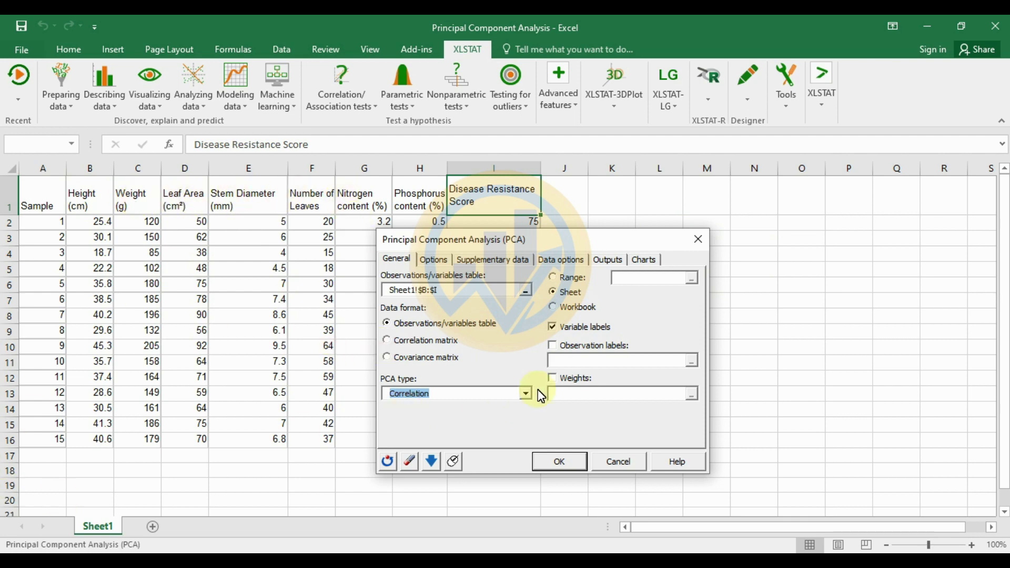
Enable observation labels for the PCA and take them from the Sample column, Sheet1!$A:$A
click(553, 348)
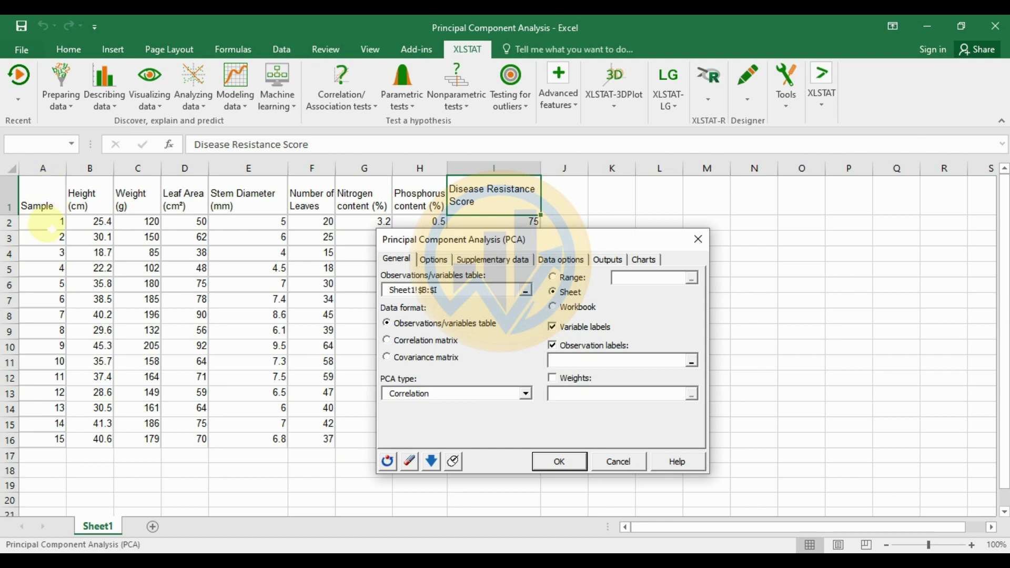
click(694, 363)
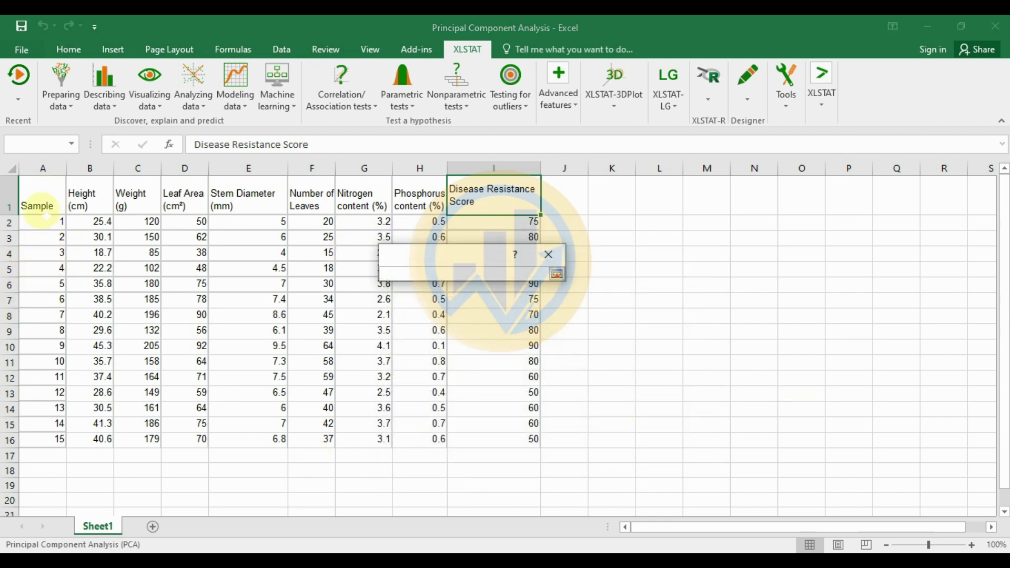
click(41, 168)
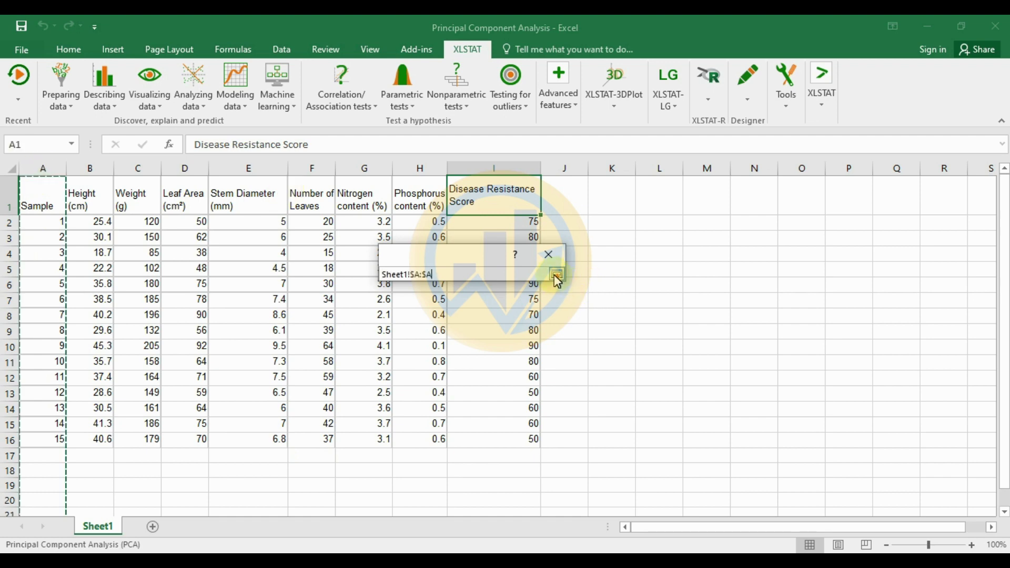
click(556, 274)
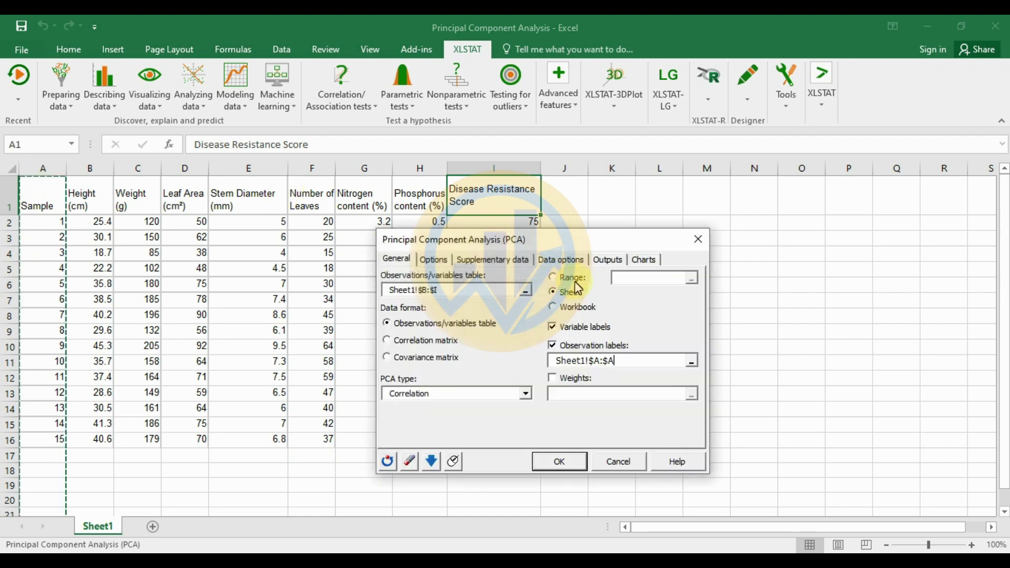
Review the PCA's options, supplementary data, missing data, output and chart settings, and run the analysis with them as they are
click(434, 260)
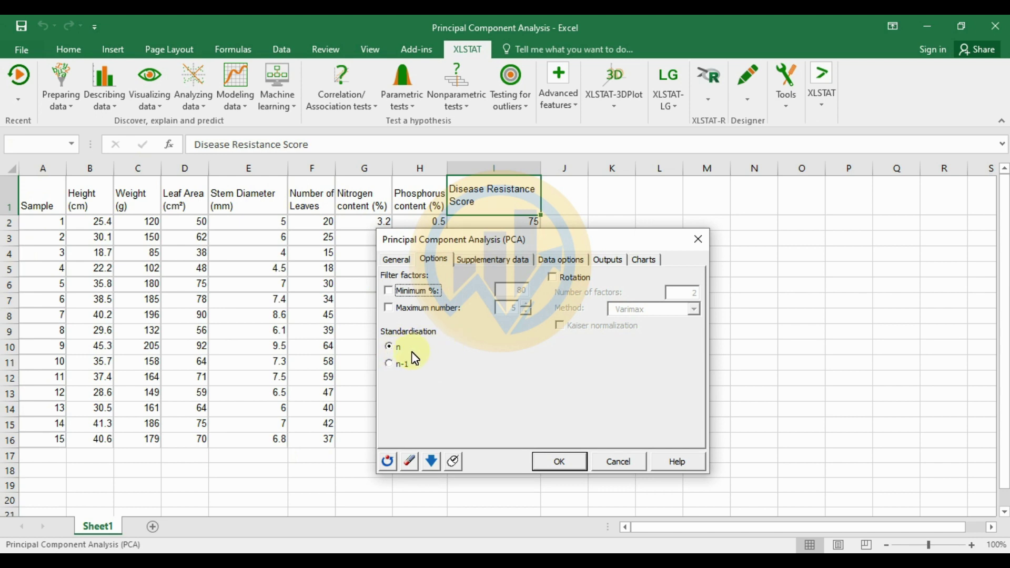
click(493, 264)
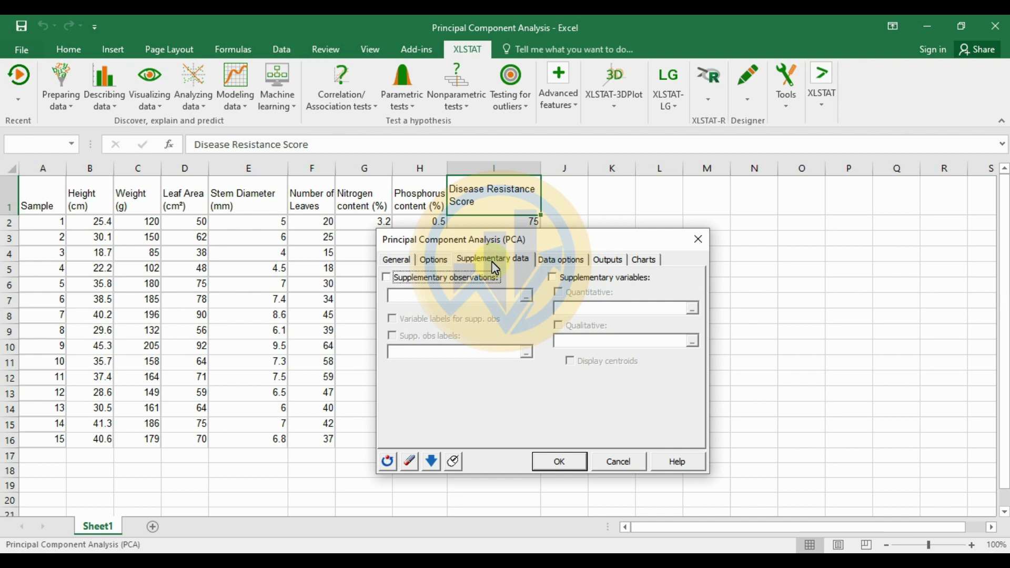
click(561, 260)
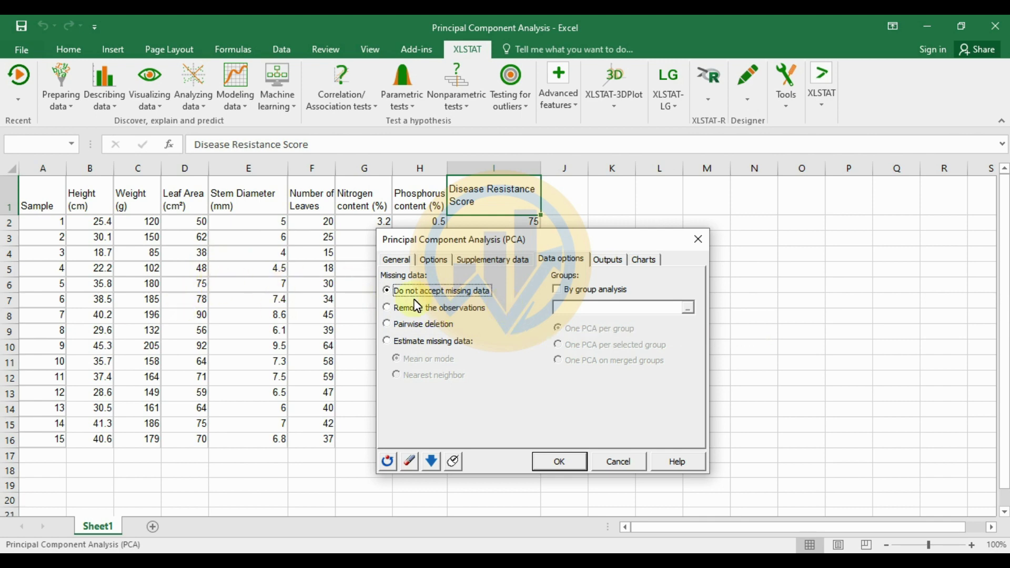
click(609, 260)
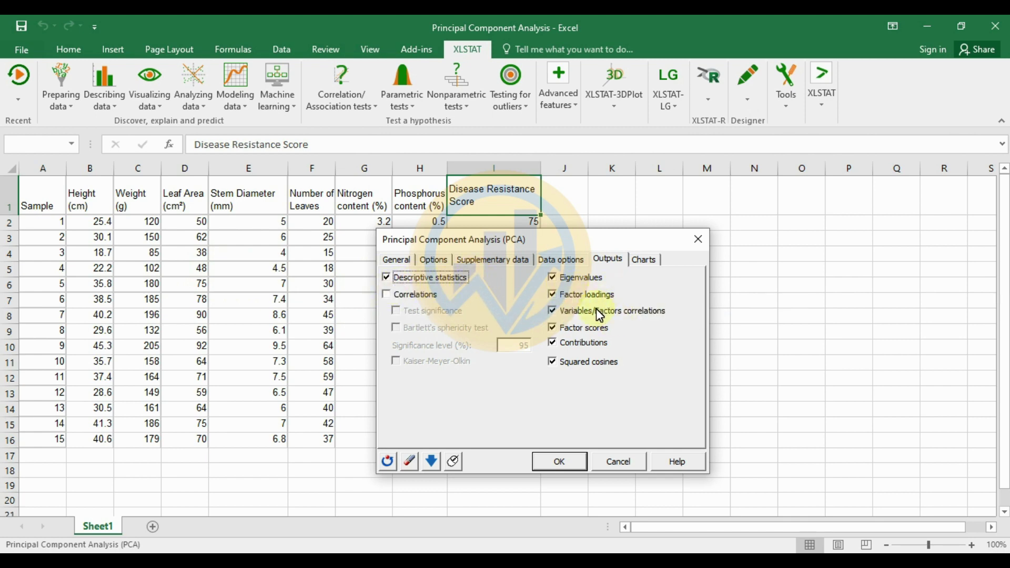
click(645, 260)
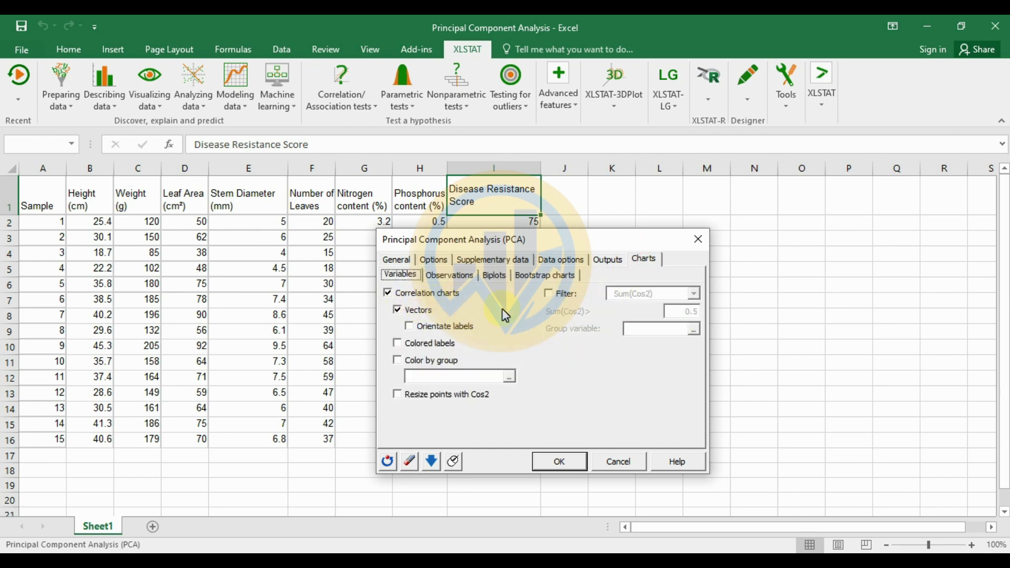
click(560, 462)
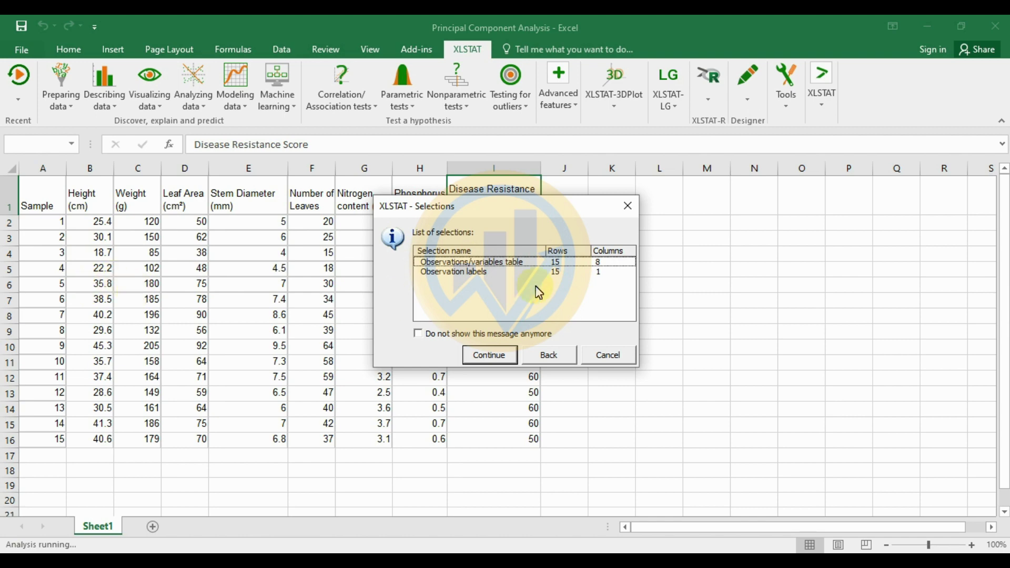
click(496, 353)
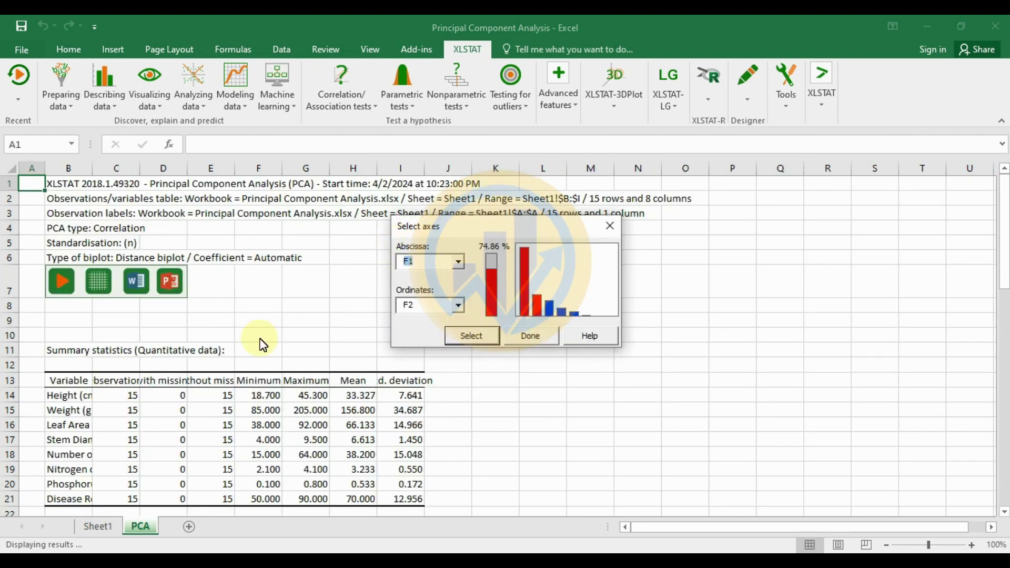
Try F2, F4 and F5 as the abscissa against F3 as the ordinates in the axis selection
click(457, 262)
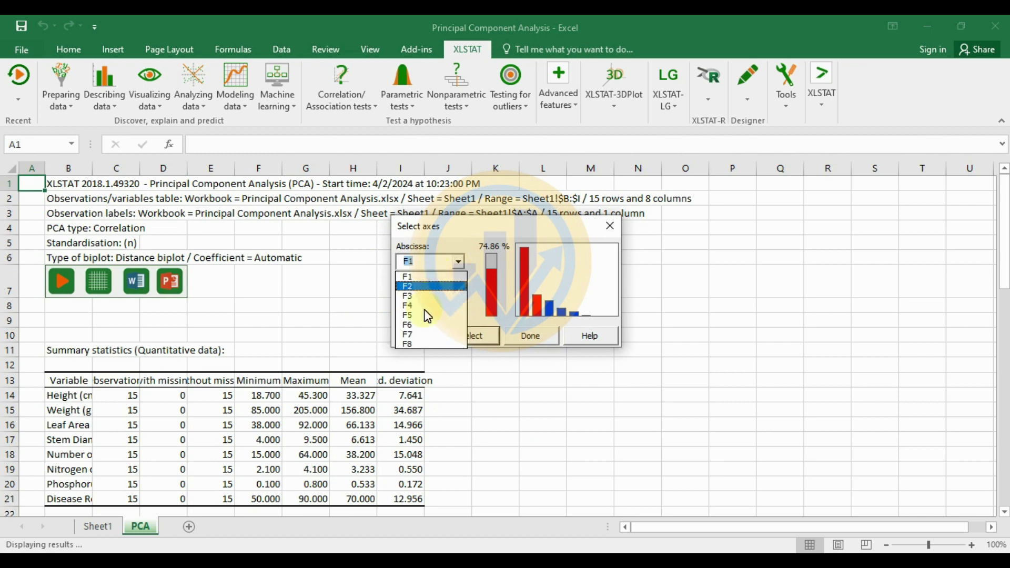
click(456, 265)
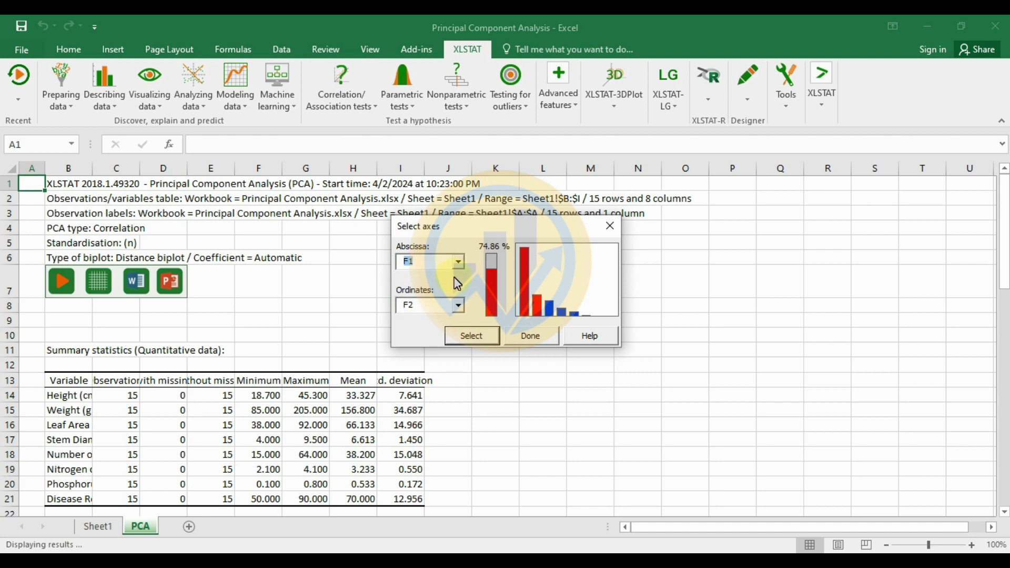
click(459, 264)
click(434, 291)
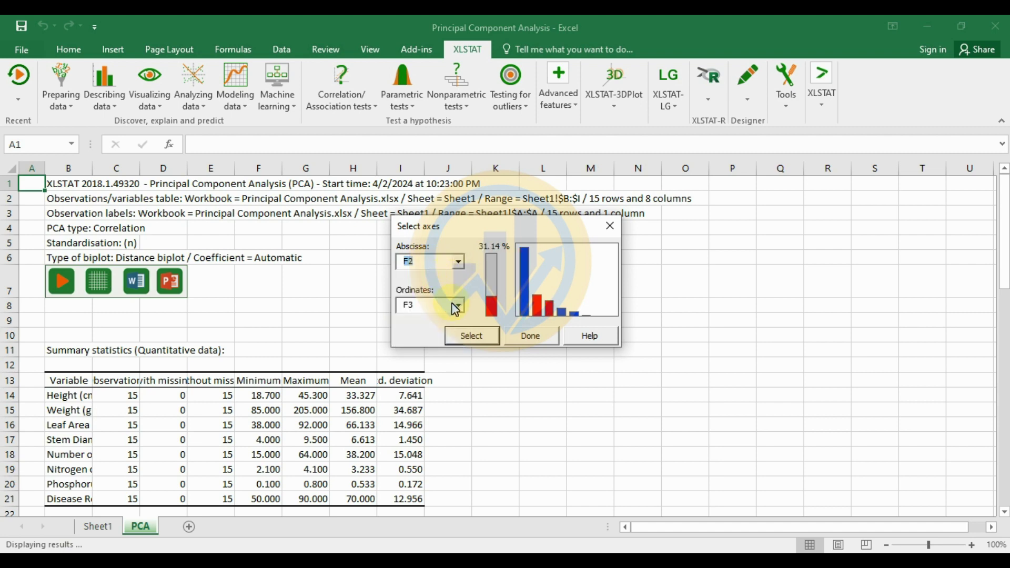
click(458, 305)
click(425, 339)
click(458, 262)
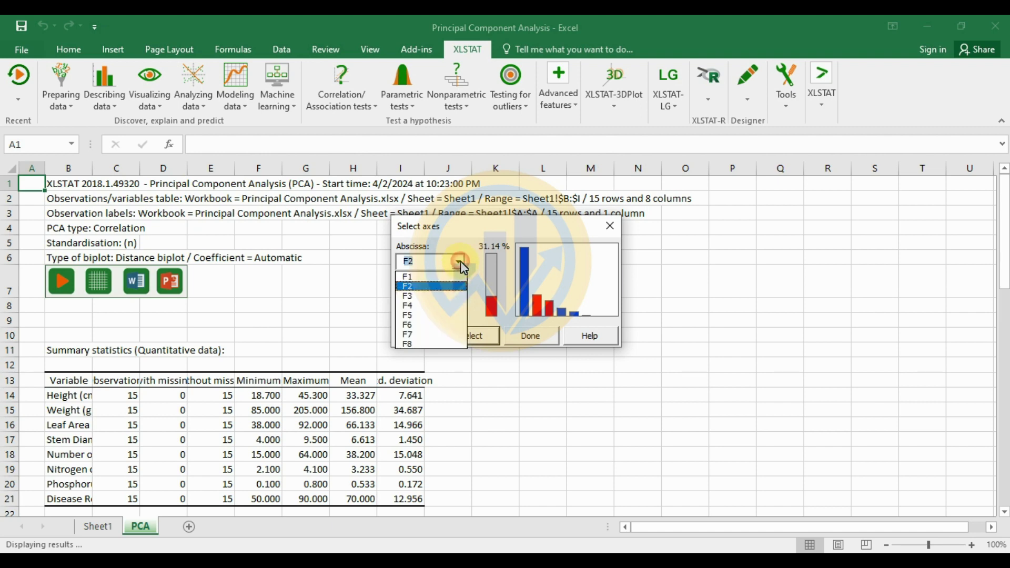
click(410, 305)
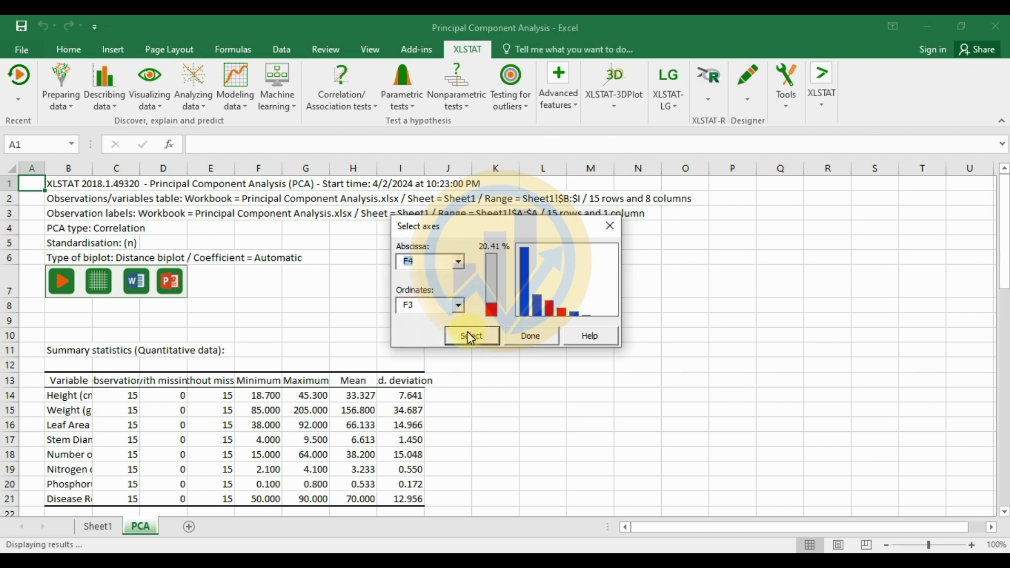
click(458, 261)
click(409, 316)
Set the chart axes to F1 for the abscissa and F2 for the ordinates, and finish the axis selection
click(460, 264)
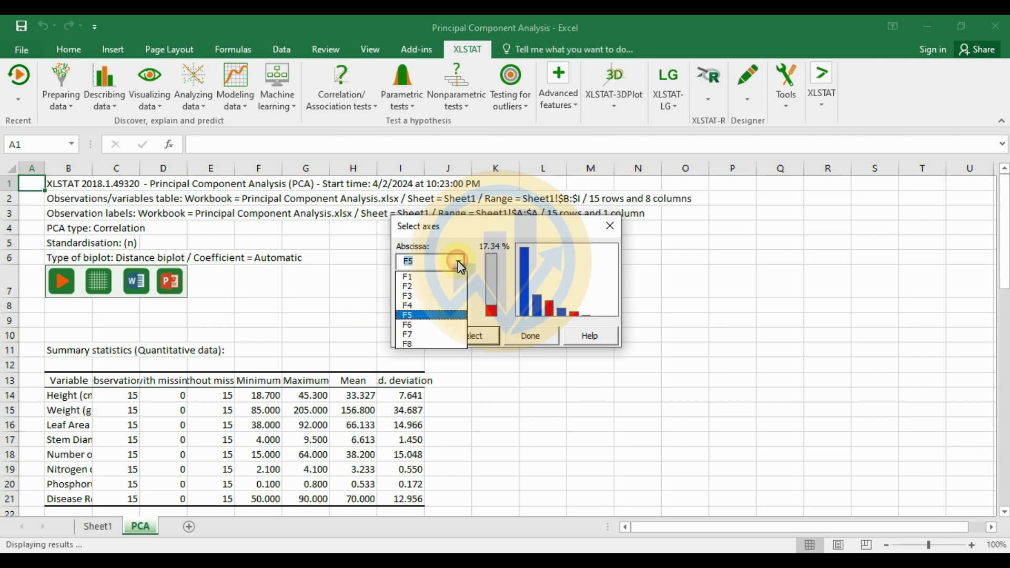
click(421, 276)
click(460, 307)
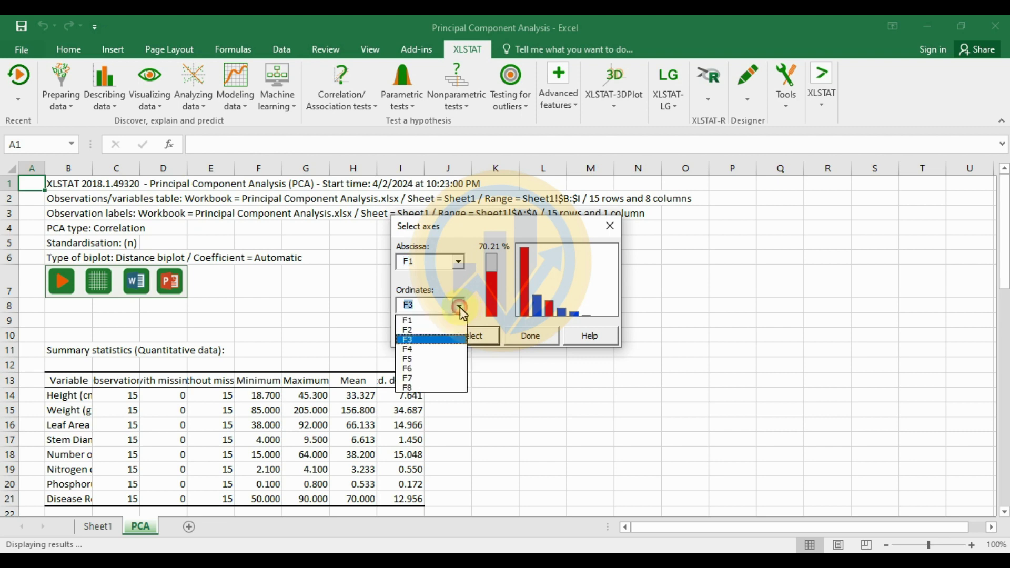
click(421, 332)
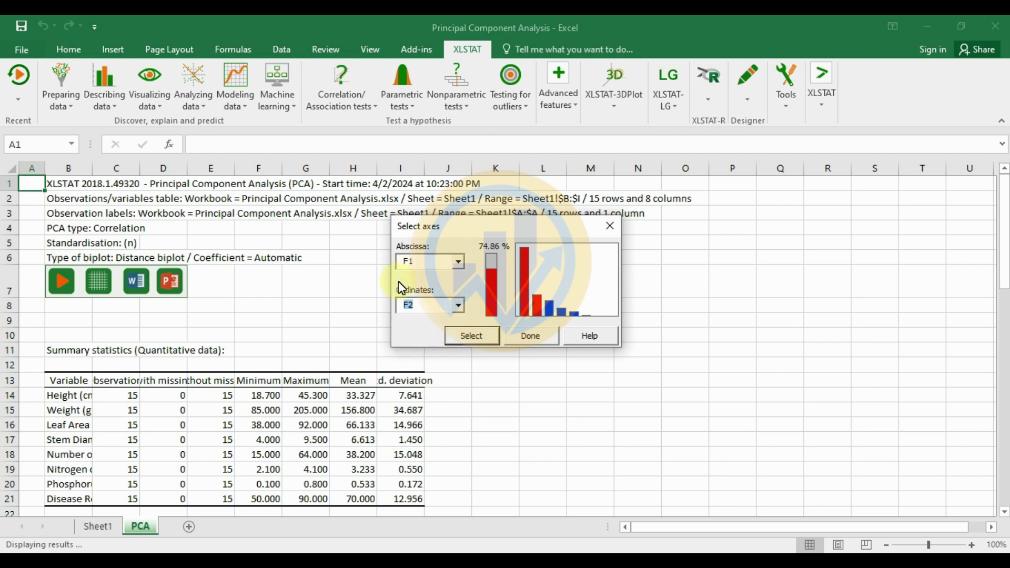
click(531, 338)
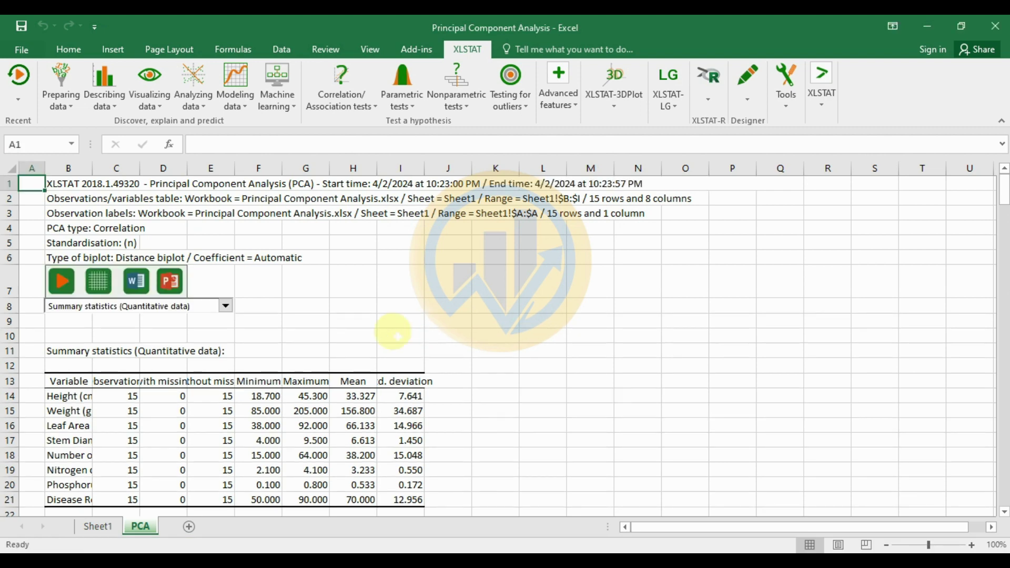
Widen column B of the PCA sheet to about twice its width so the summary statistics' variable names are readable
scroll(473, 339, down, 1)
scroll(477, 338, down, 1)
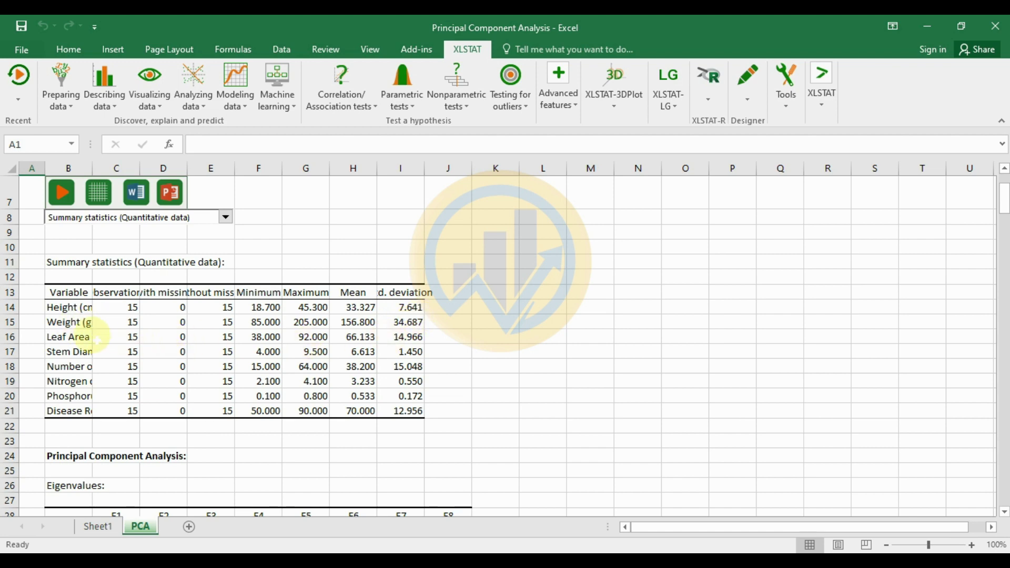
drag(93, 168, 144, 168)
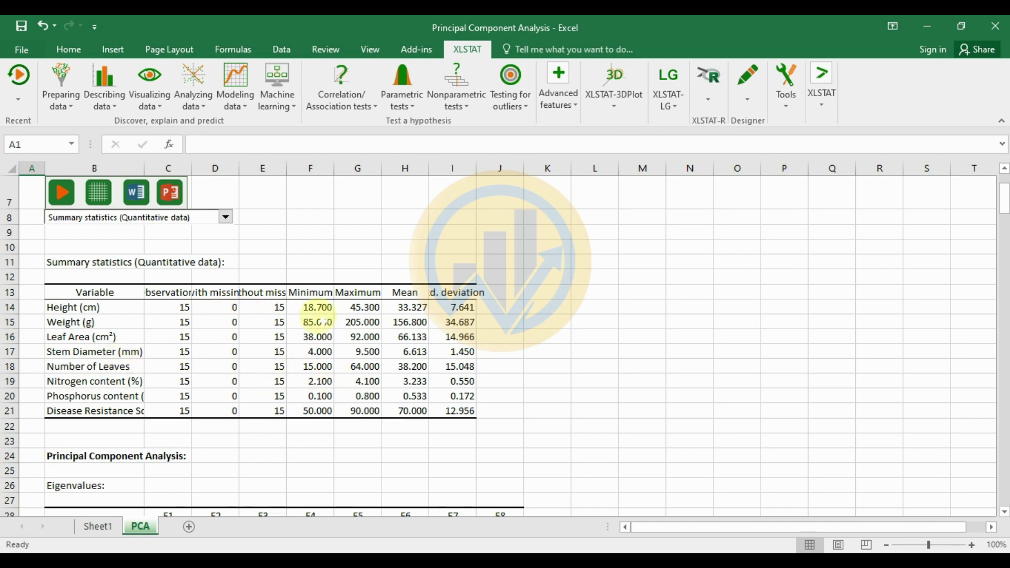
Examine the eigenvalues table and the scree plot for each factor's eigenvalue, variability and cumulative percentage
scroll(358, 327, down, 3)
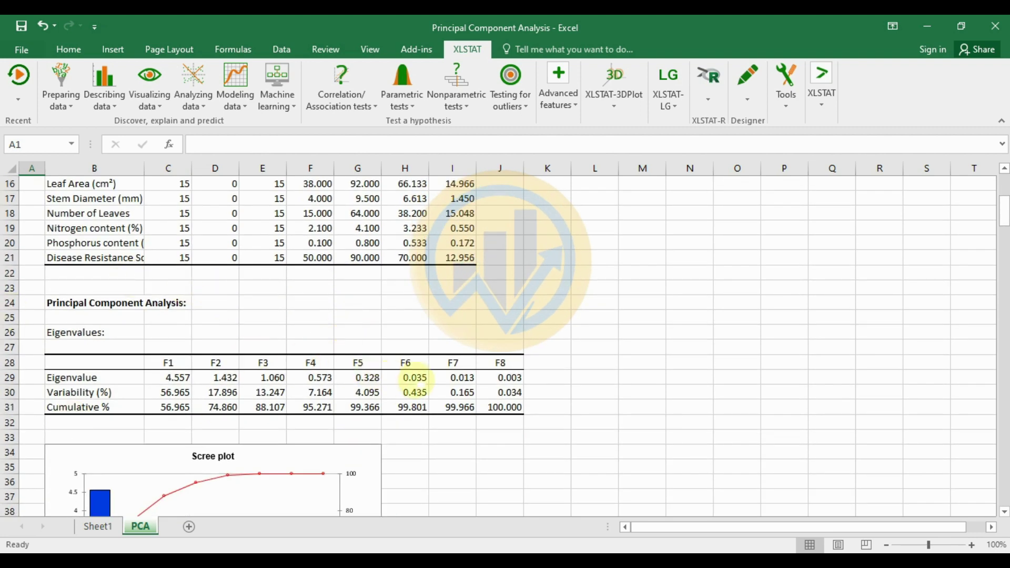
scroll(416, 384, down, 1)
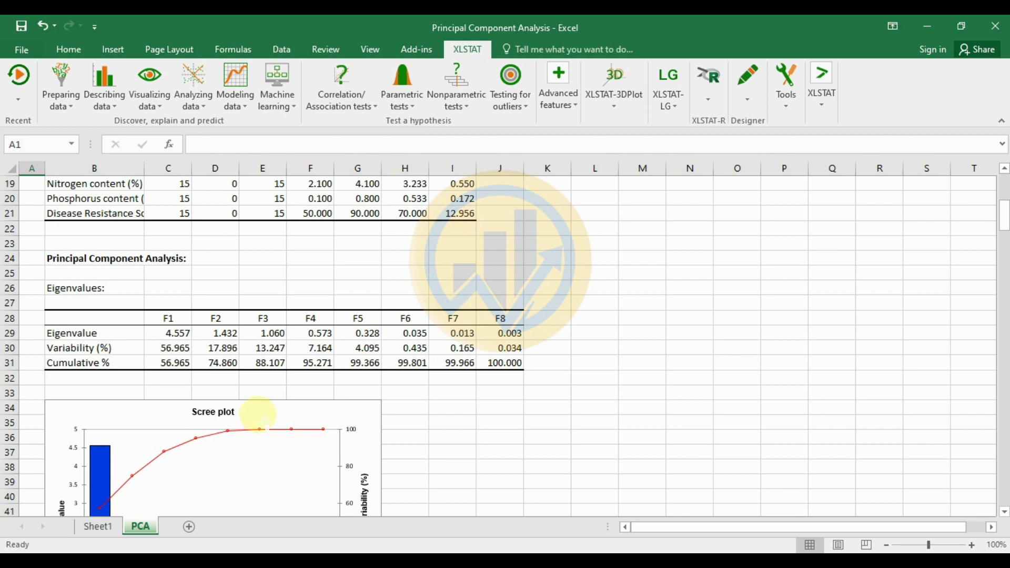
scroll(261, 419, down, 1)
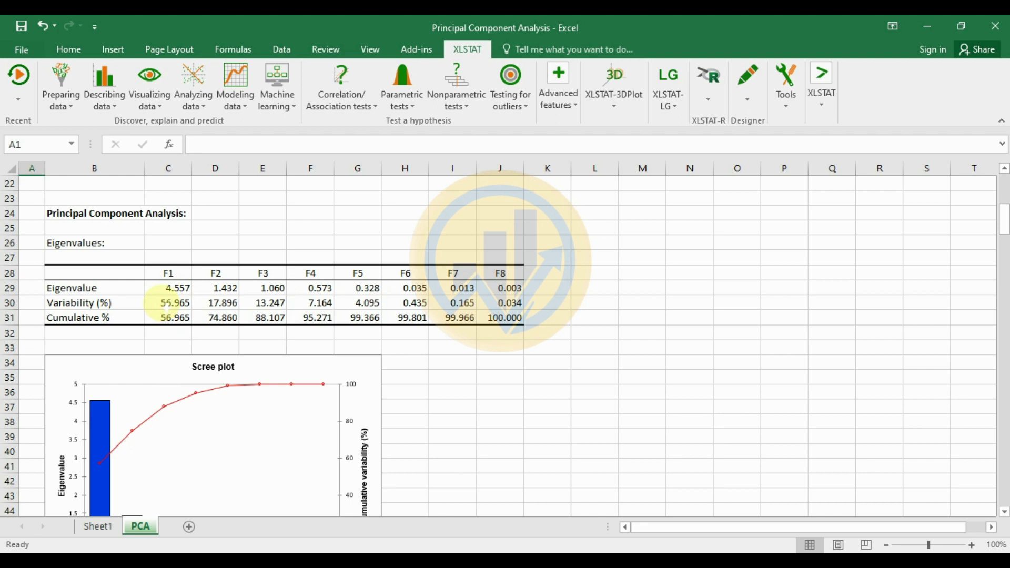
scroll(162, 306, down, 2)
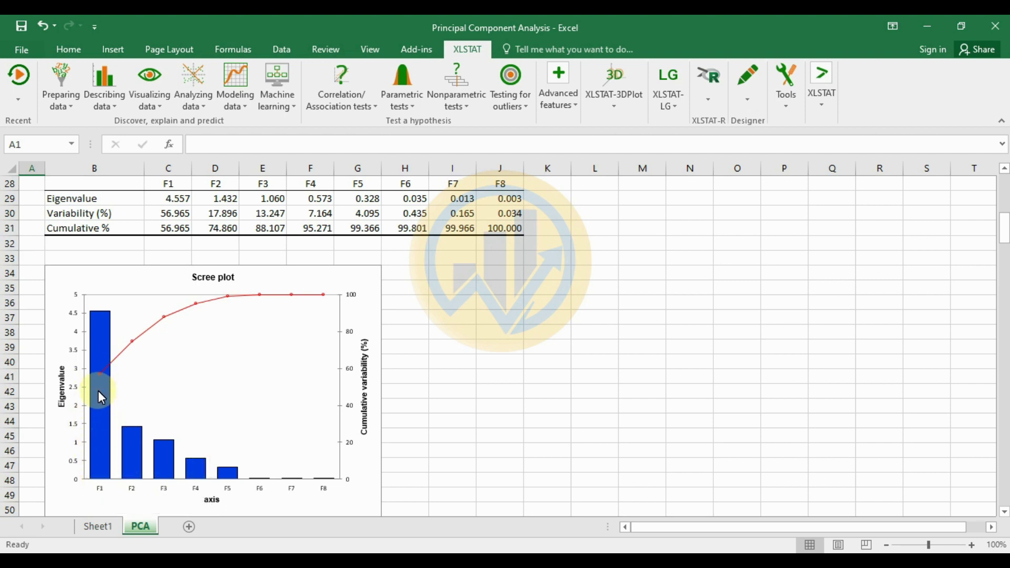
mouse_move(98, 391)
scroll(98, 390, up, 1)
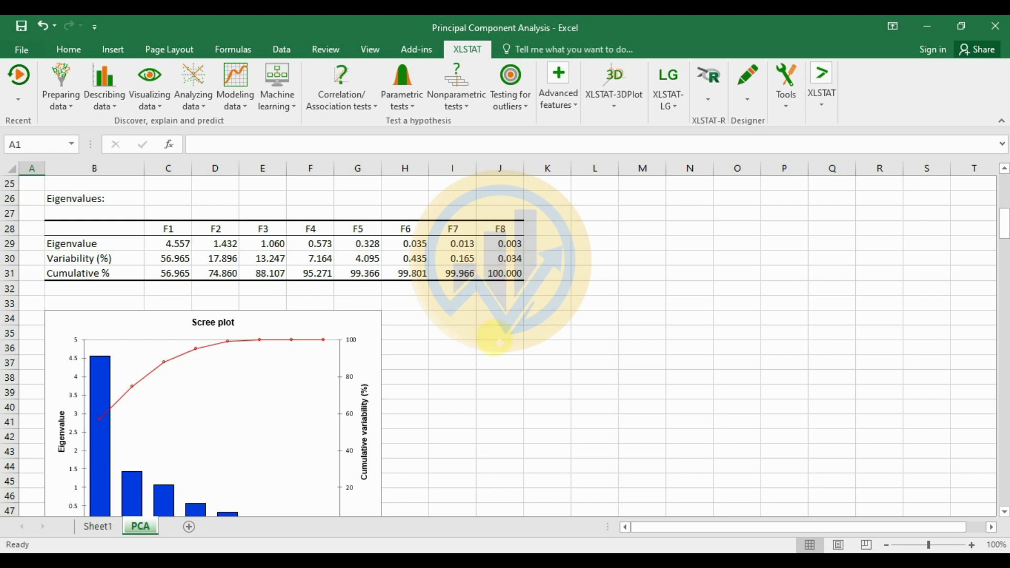
scroll(458, 348, down, 2)
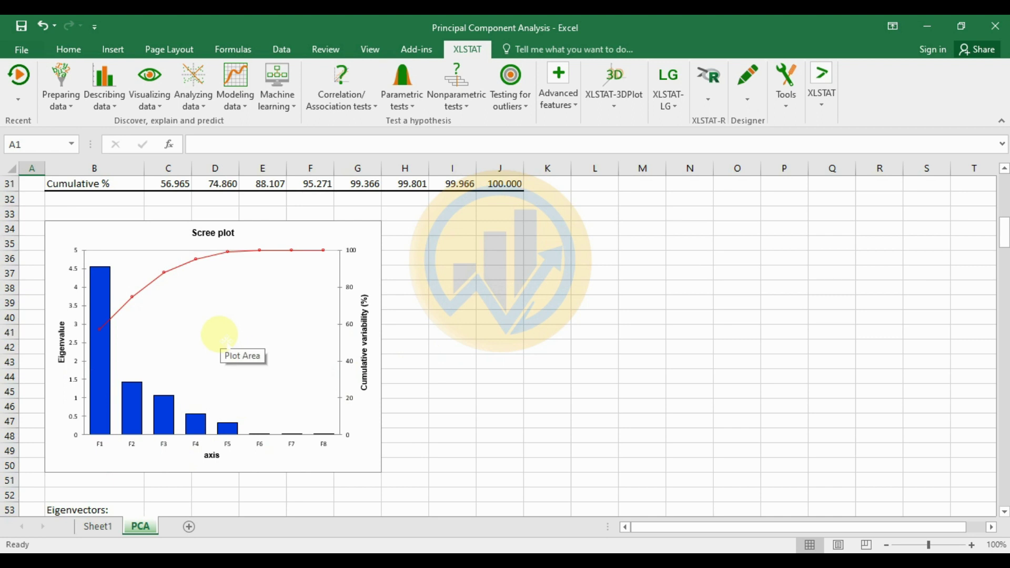
scroll(223, 339, down, 3)
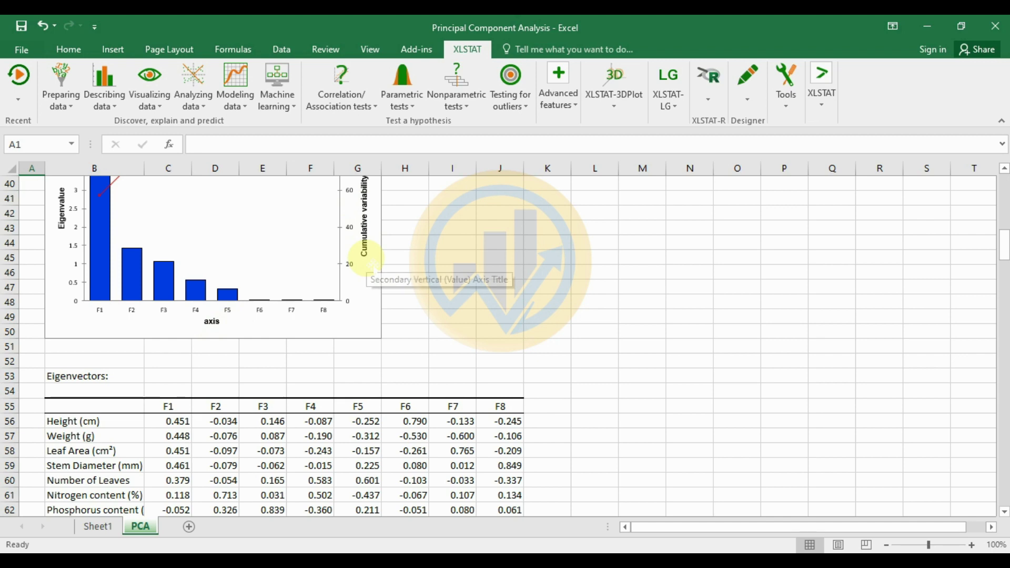
scroll(362, 250, up, 2)
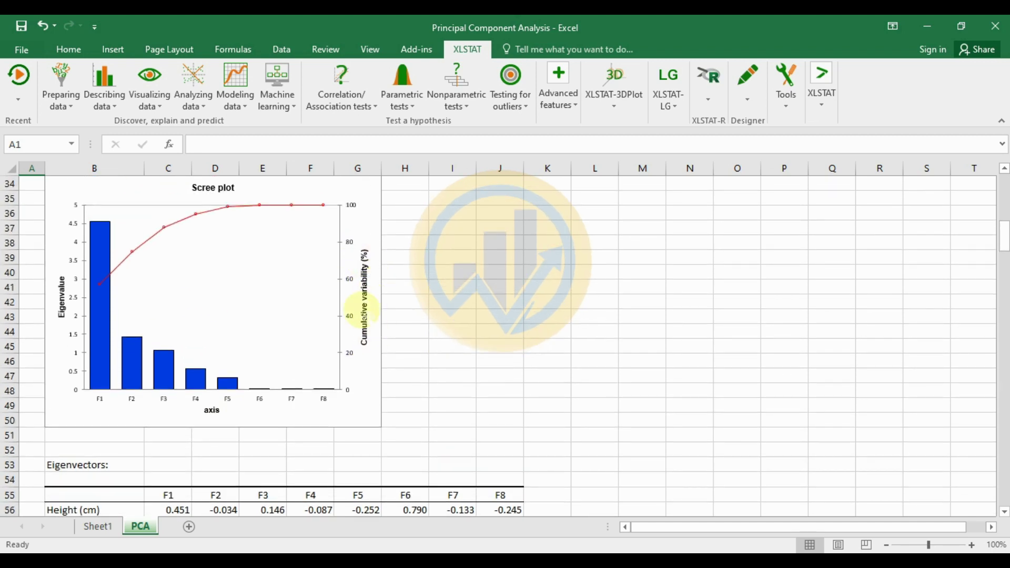
scroll(368, 304, up, 2)
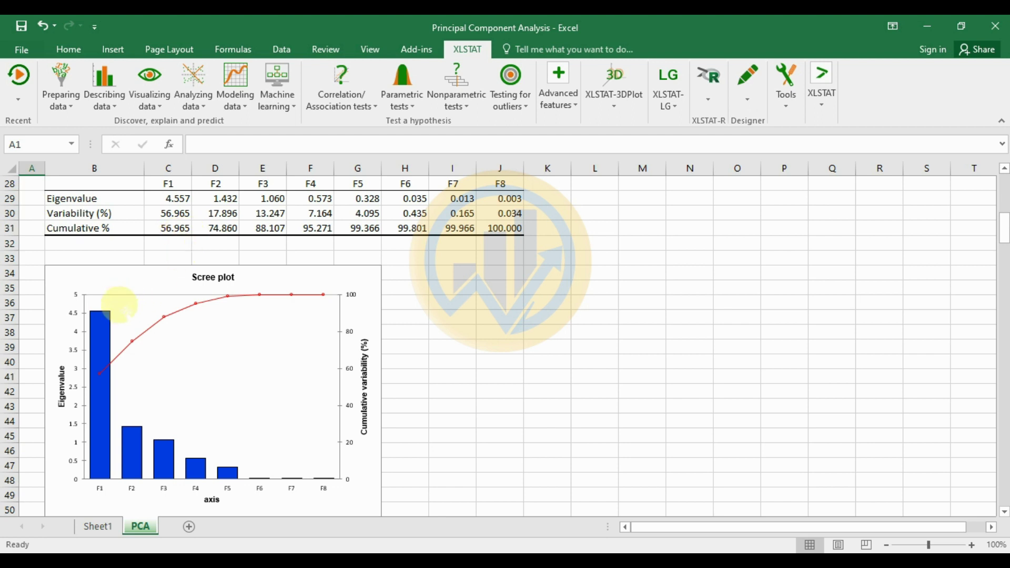
mouse_move(105, 348)
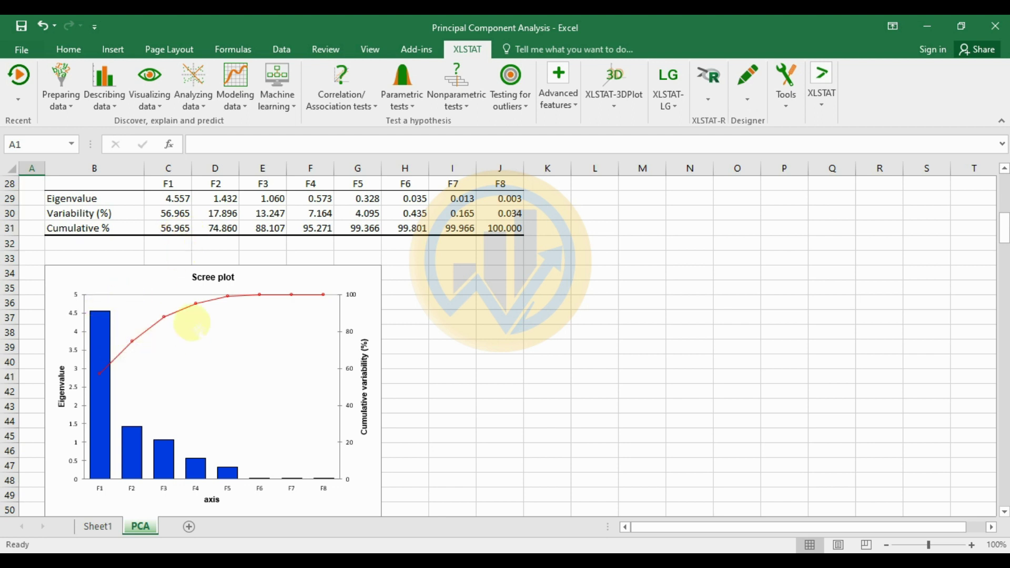
mouse_move(127, 450)
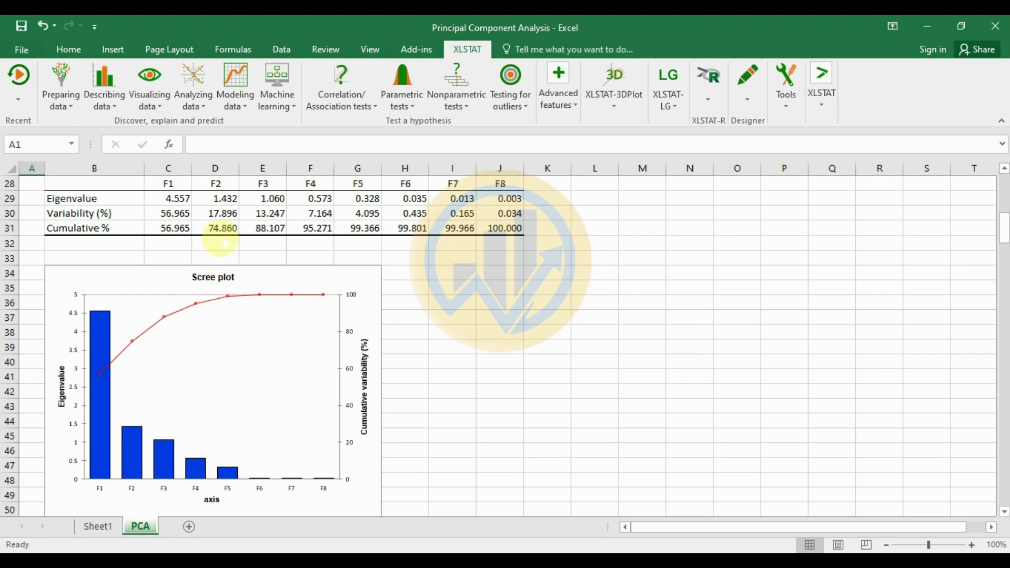
scroll(552, 307, down, 2)
scroll(505, 342, up, 1)
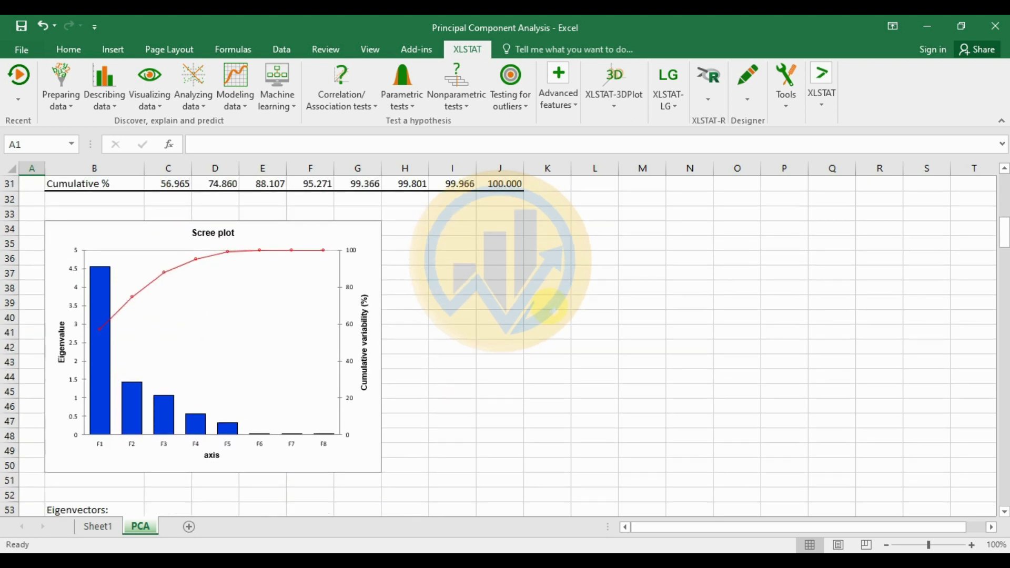
Make the F4 value for Number of Leaves in the Eigenvectors table bold
scroll(505, 342, down, 2)
scroll(550, 308, down, 2)
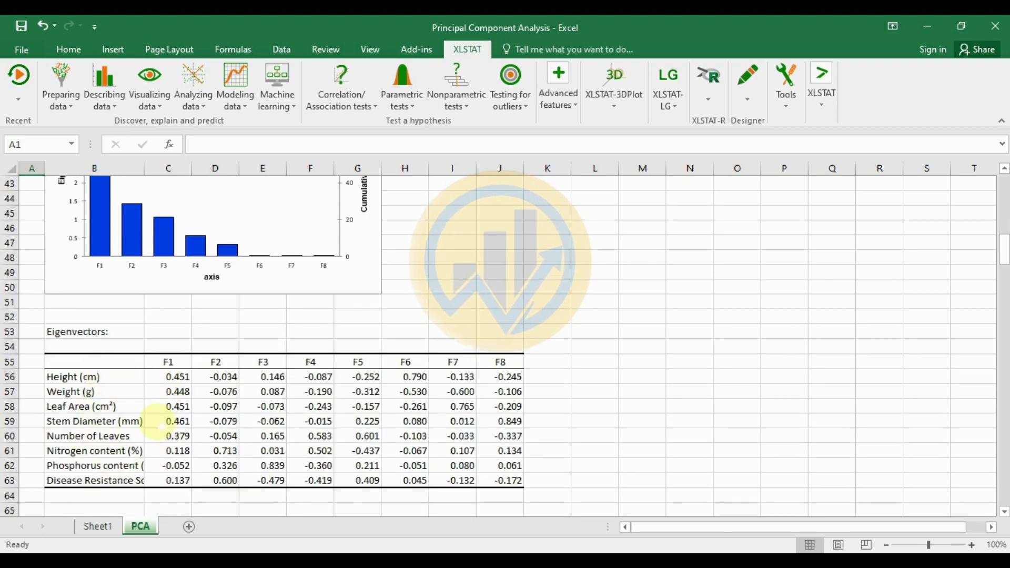
scroll(158, 392, down, 1)
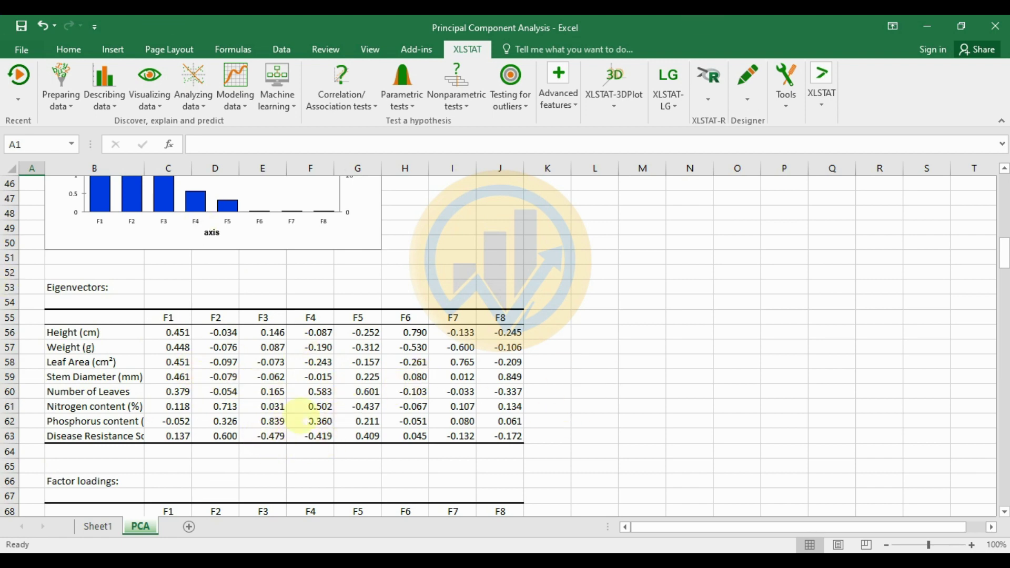
click(315, 394)
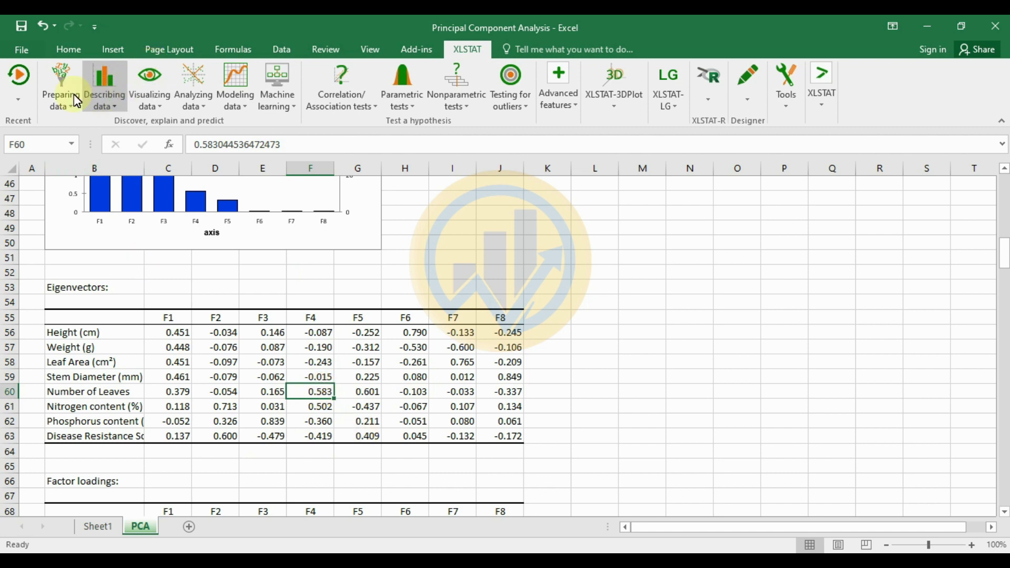
scroll(77, 100, up, 8)
click(128, 103)
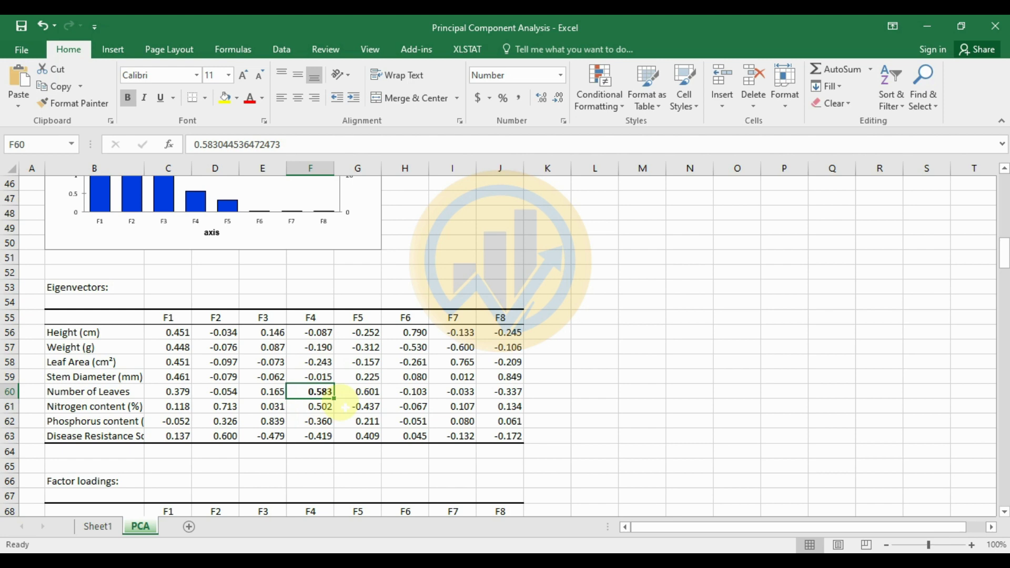
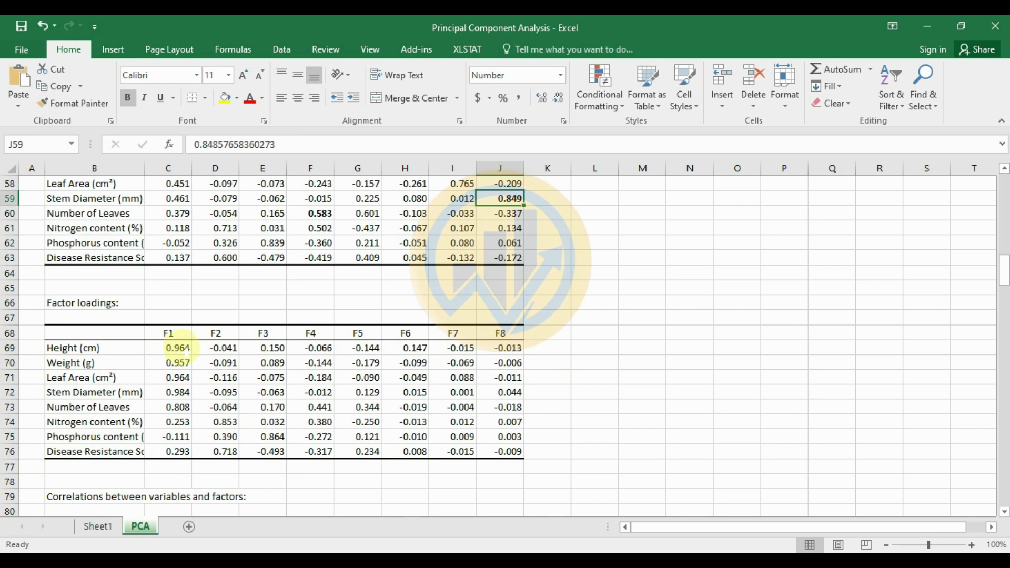
Make the F1 factor loadings from Height (cm) through Number of Leaves, cells C69:C73, bold
drag(184, 352, 183, 410)
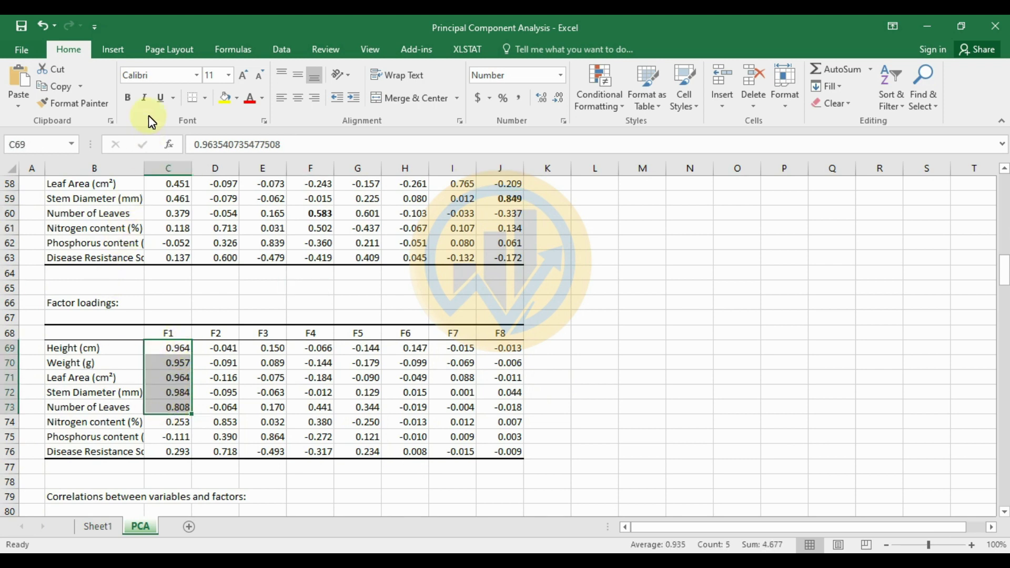
click(130, 98)
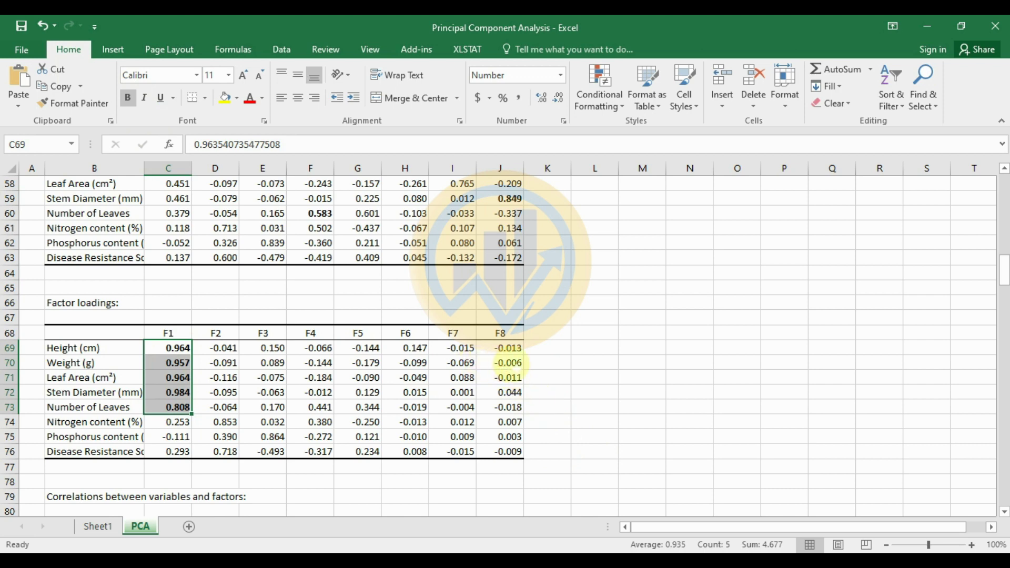
click(508, 364)
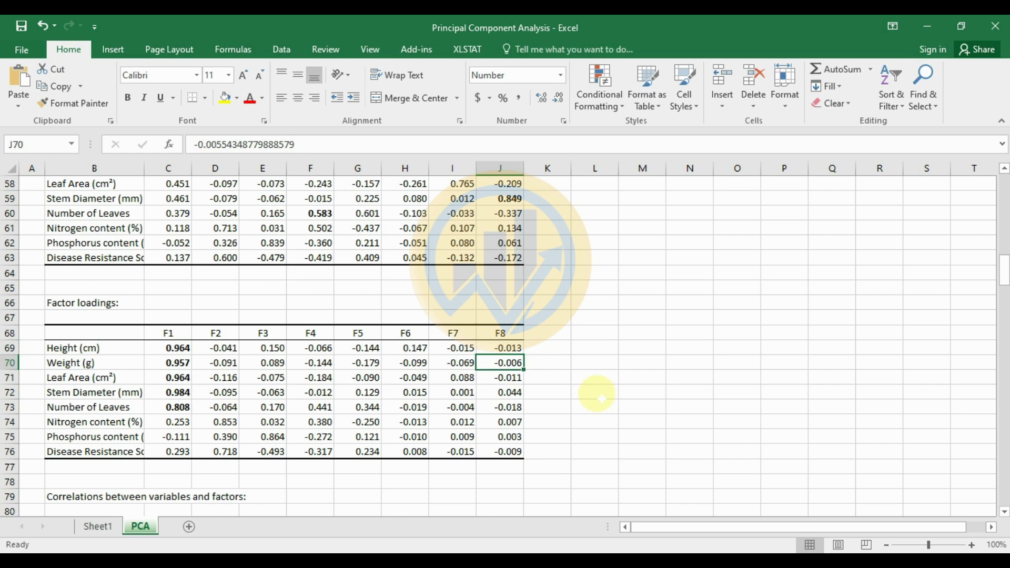
Review the Correlations between variables and factors table, selecting its Height (cm) row label
scroll(592, 419, down, 1)
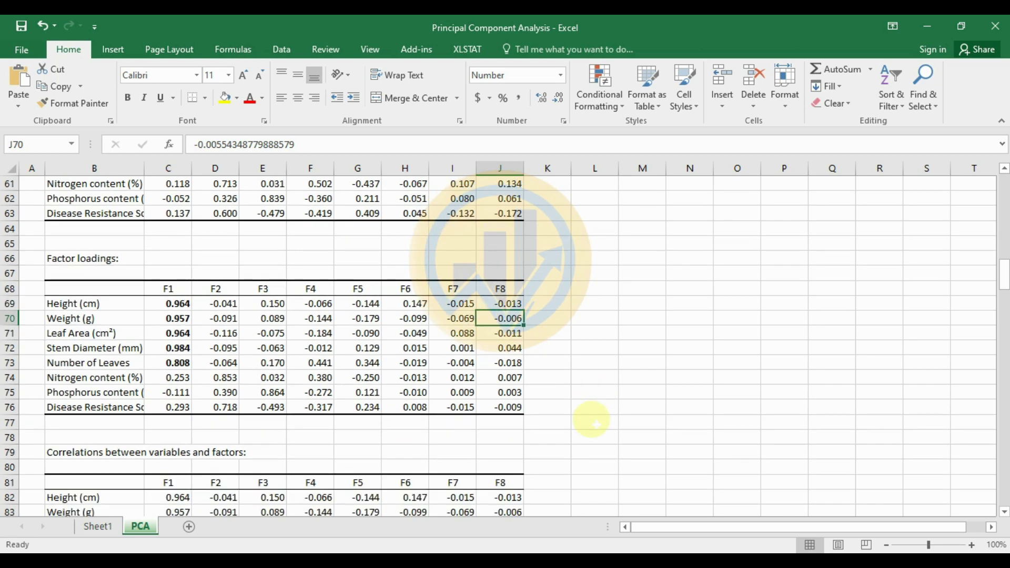
scroll(592, 421, down, 2)
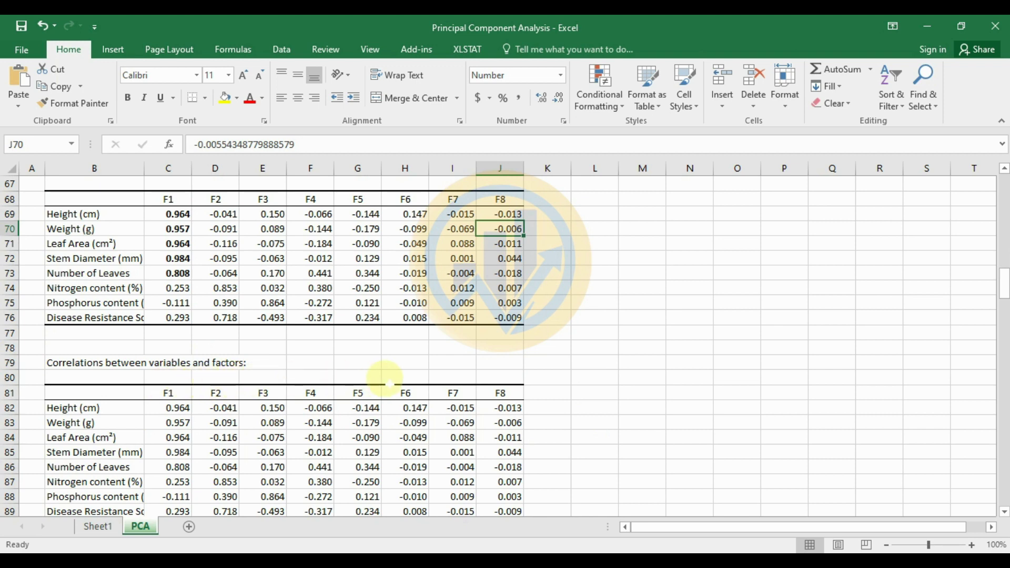
scroll(387, 384, down, 1)
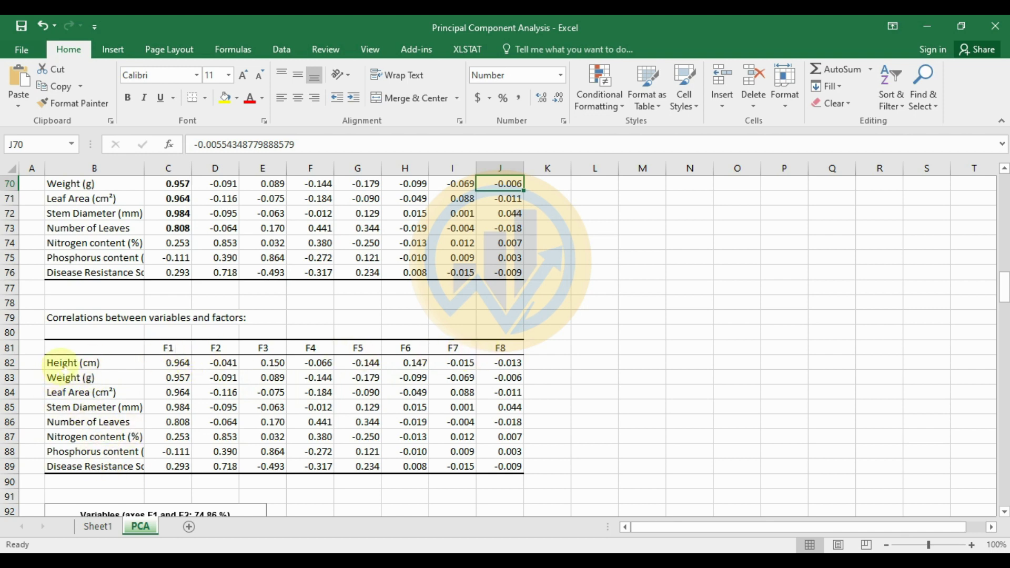
click(62, 367)
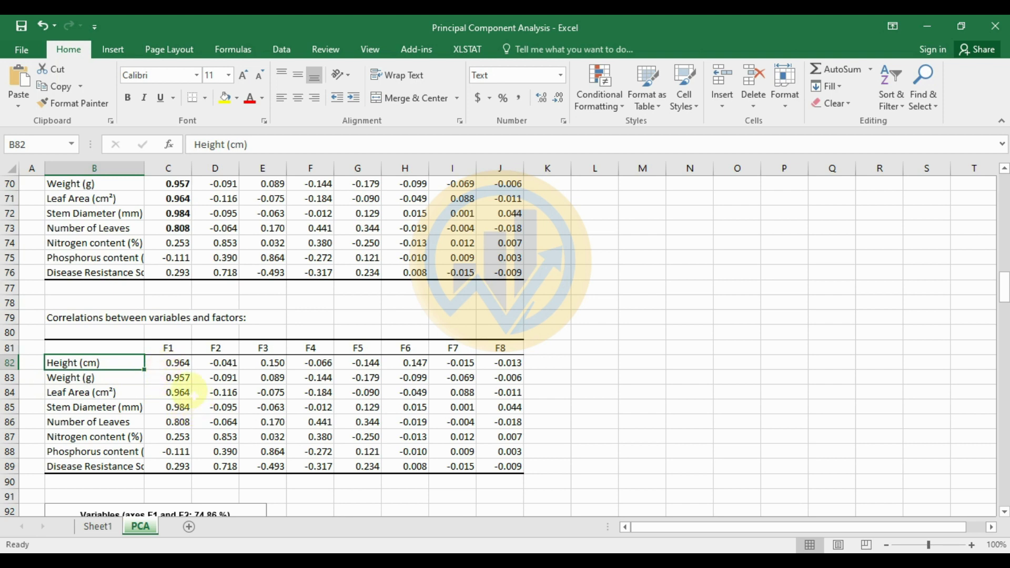
Make the F1 correlations from Height (cm) through Number of Leaves, cells C82:C86, bold
drag(181, 369, 173, 426)
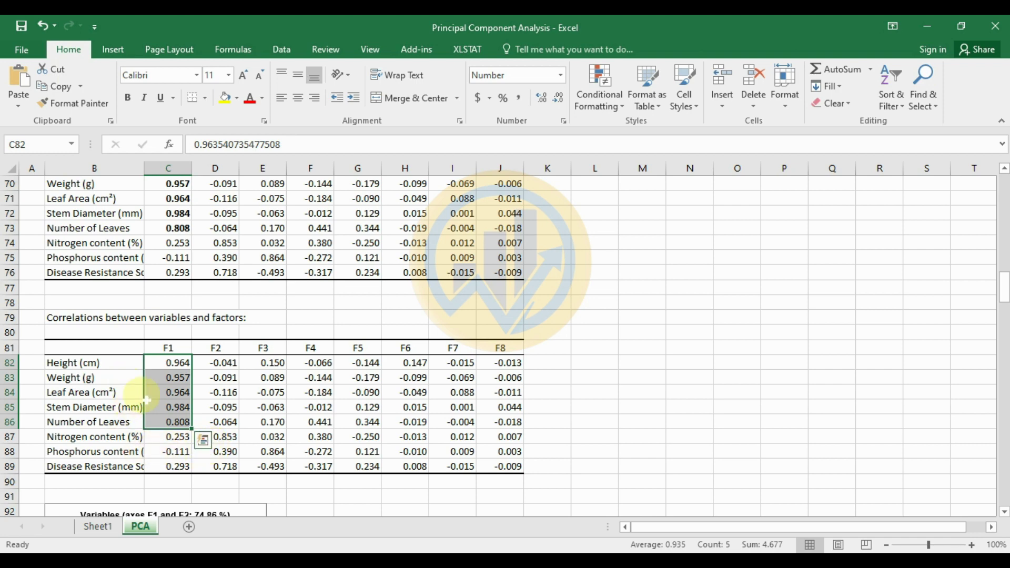
click(127, 98)
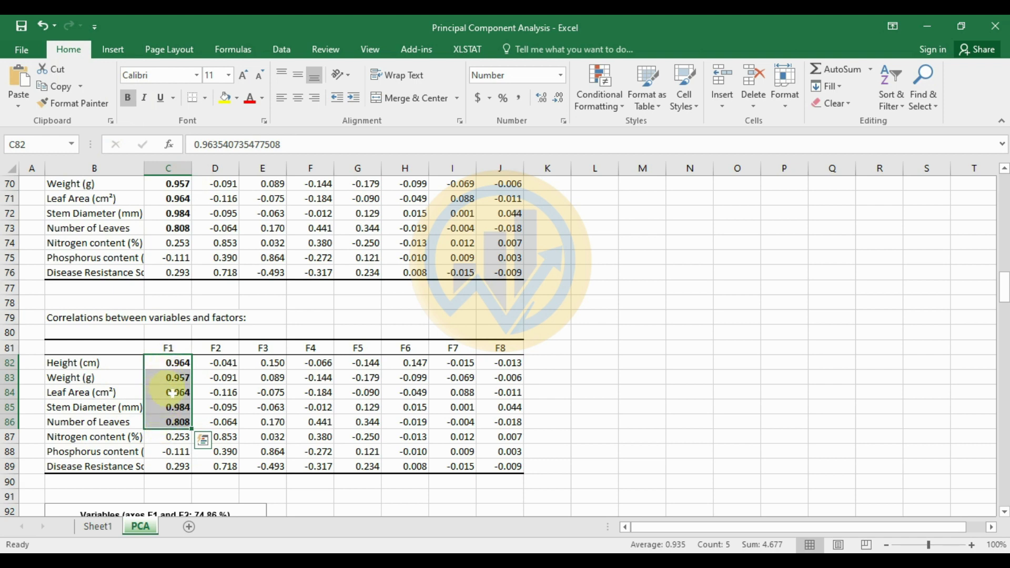
Move the Variables (axes F1 and F2) chart to about columns J to P and enlarge it to span about rows 92 to 112
scroll(342, 426, down, 2)
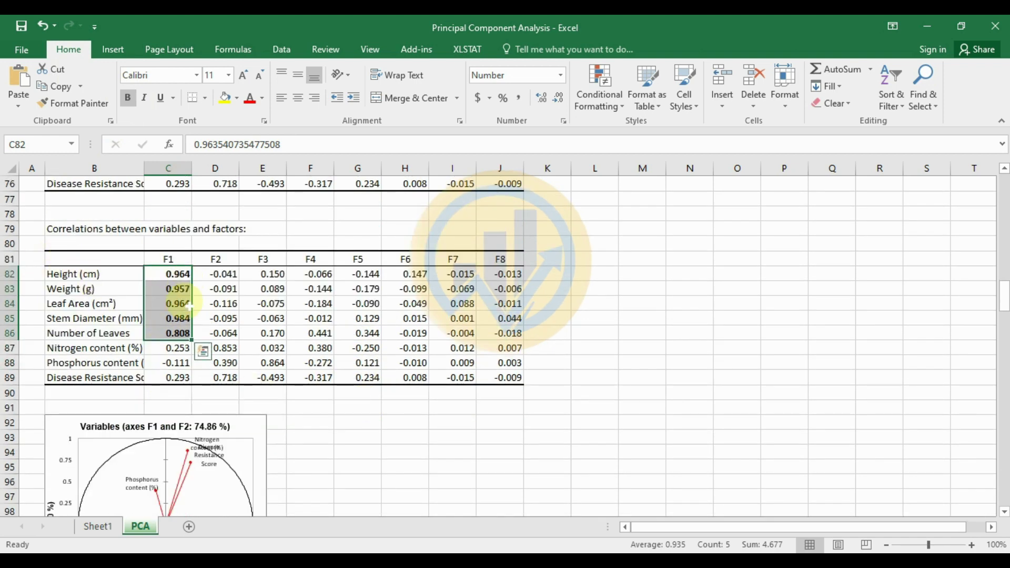
scroll(321, 419, down, 3)
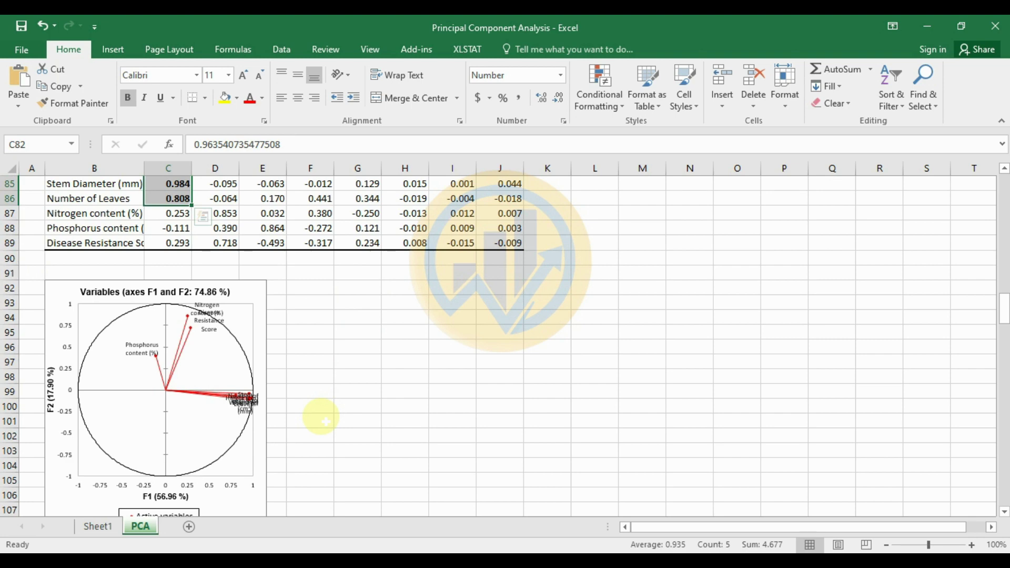
scroll(321, 419, down, 2)
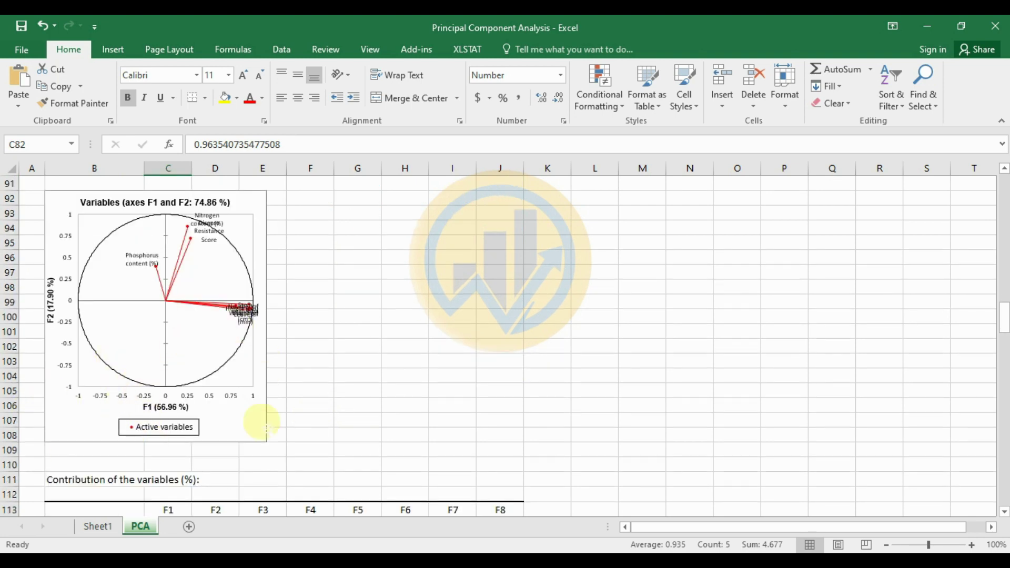
click(250, 410)
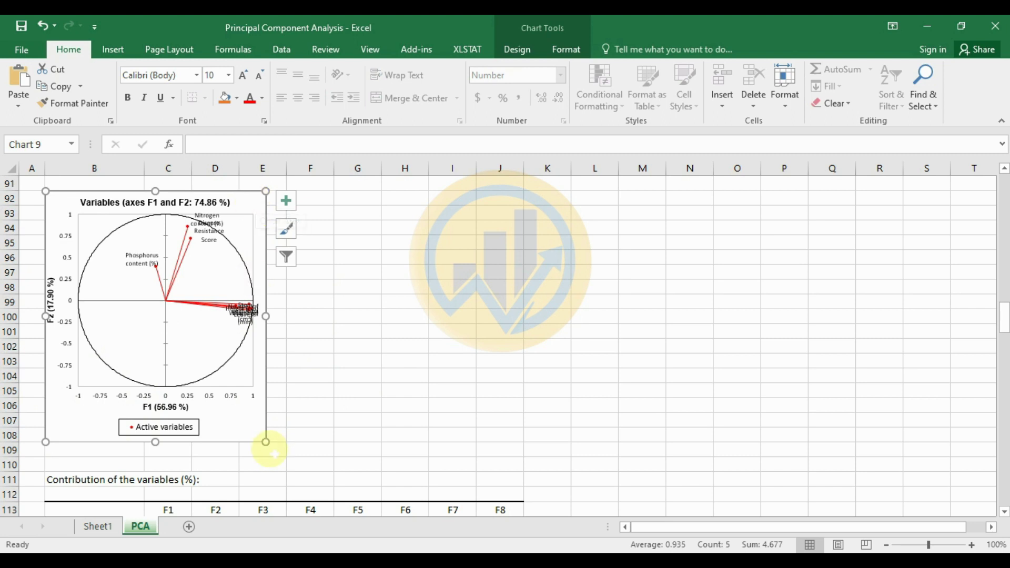
drag(268, 443, 408, 466)
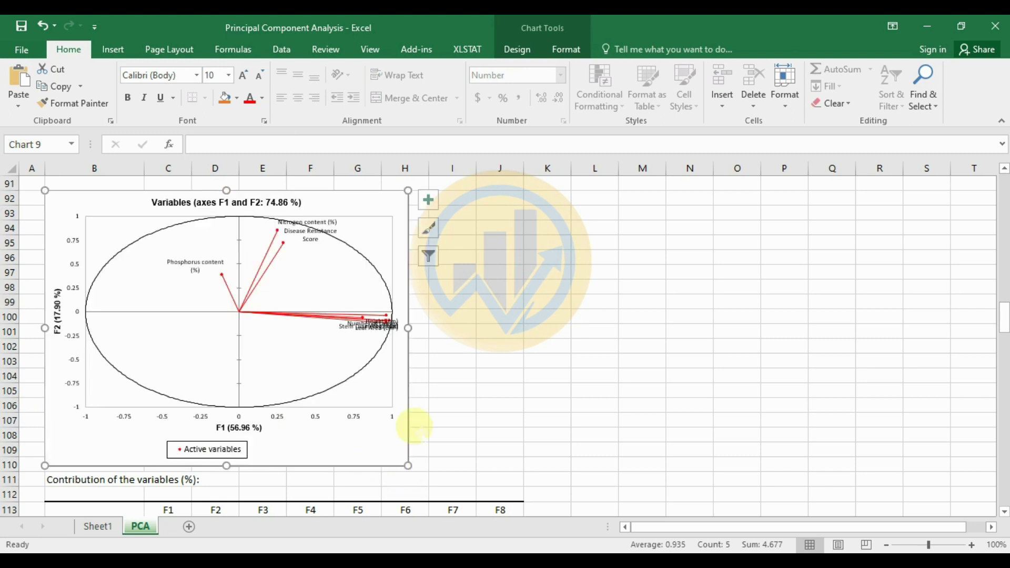
key(ctrl+z)
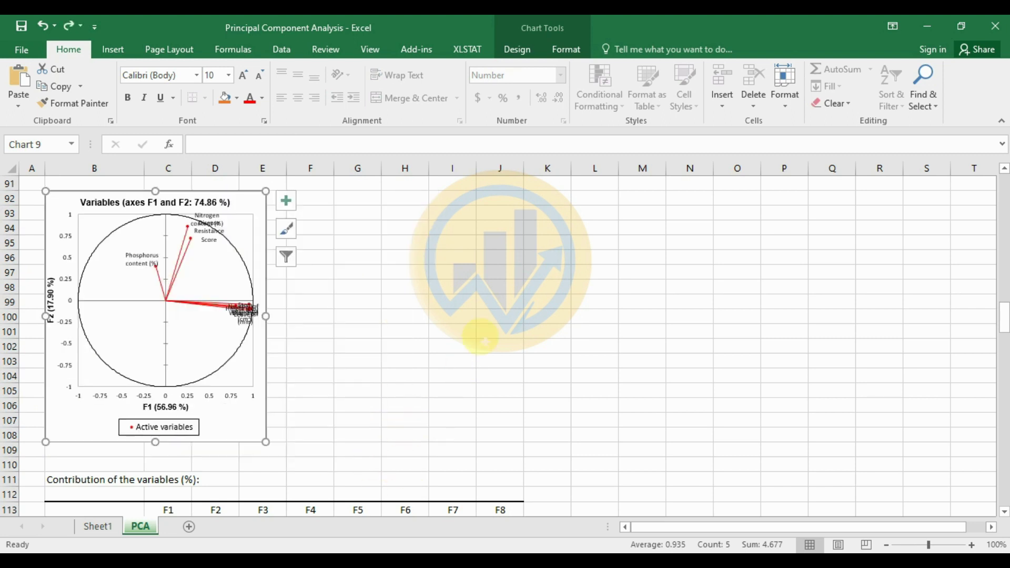
drag(258, 419, 787, 507)
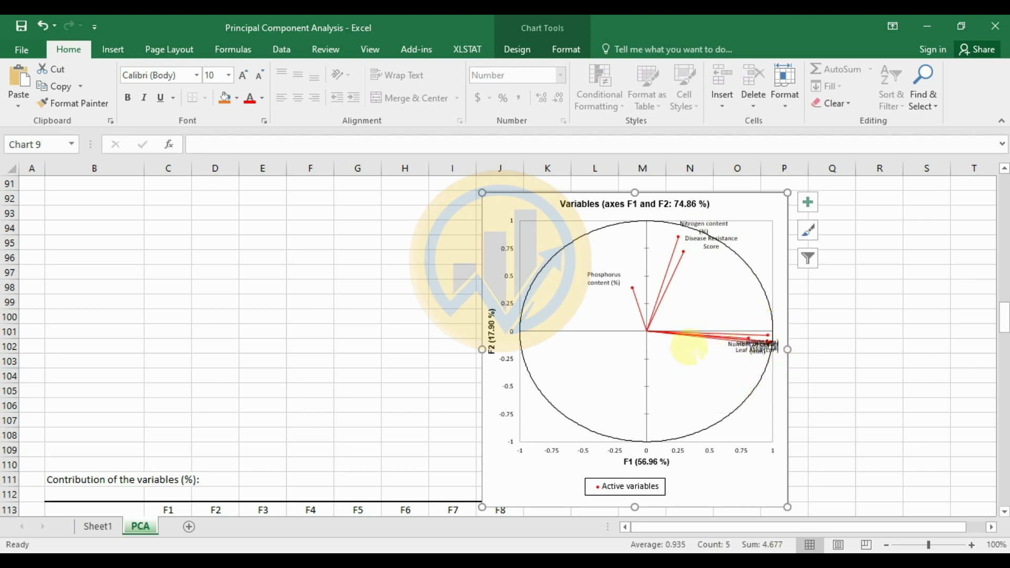
In the Contribution of the variables table, make the F1 values from Height (cm) through Number of Leaves, cells C114:C118, bold
scroll(525, 362, down, 1)
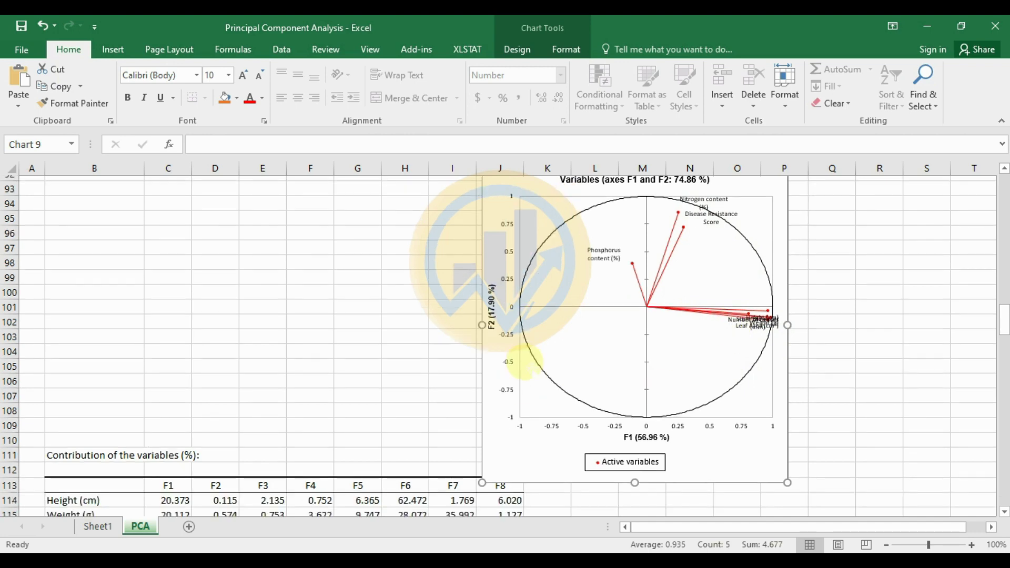
scroll(525, 362, down, 2)
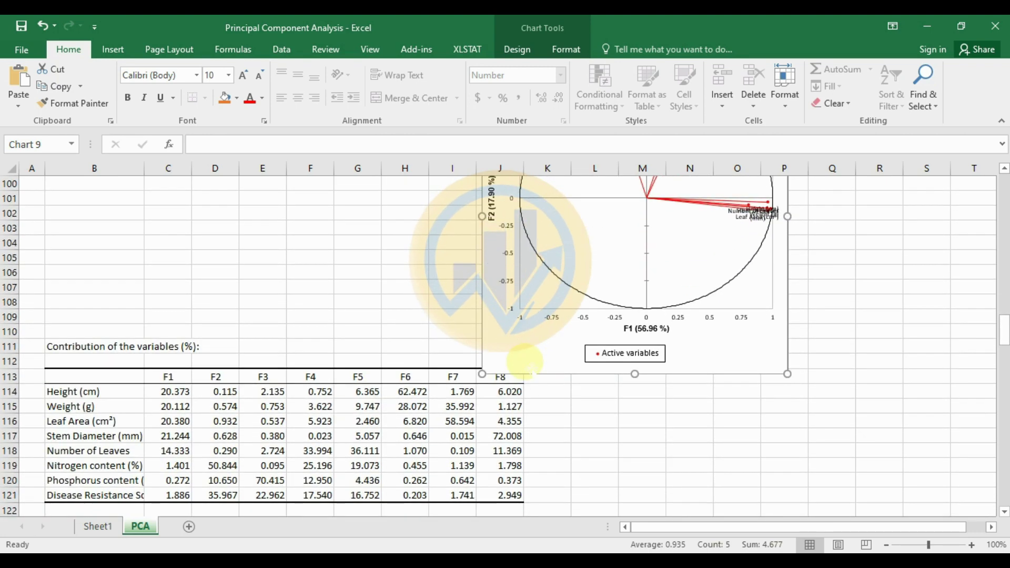
scroll(174, 348, down, 1)
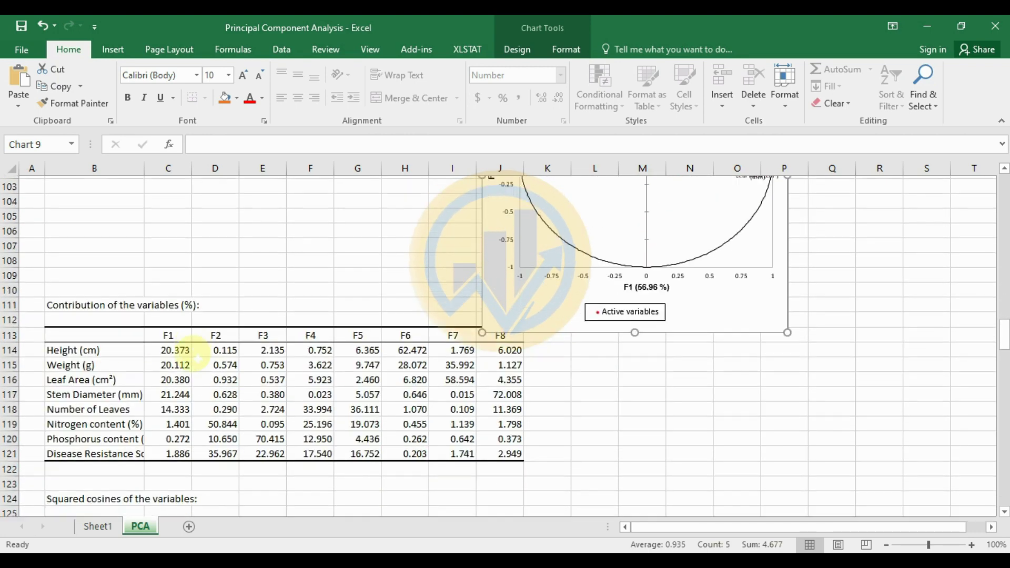
scroll(95, 405, down, 1)
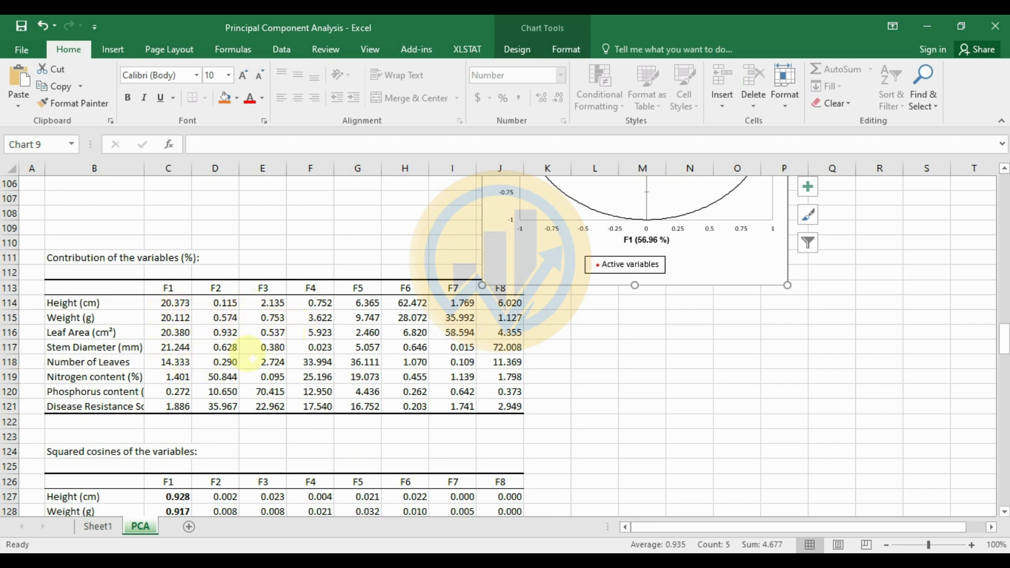
drag(168, 304, 171, 364)
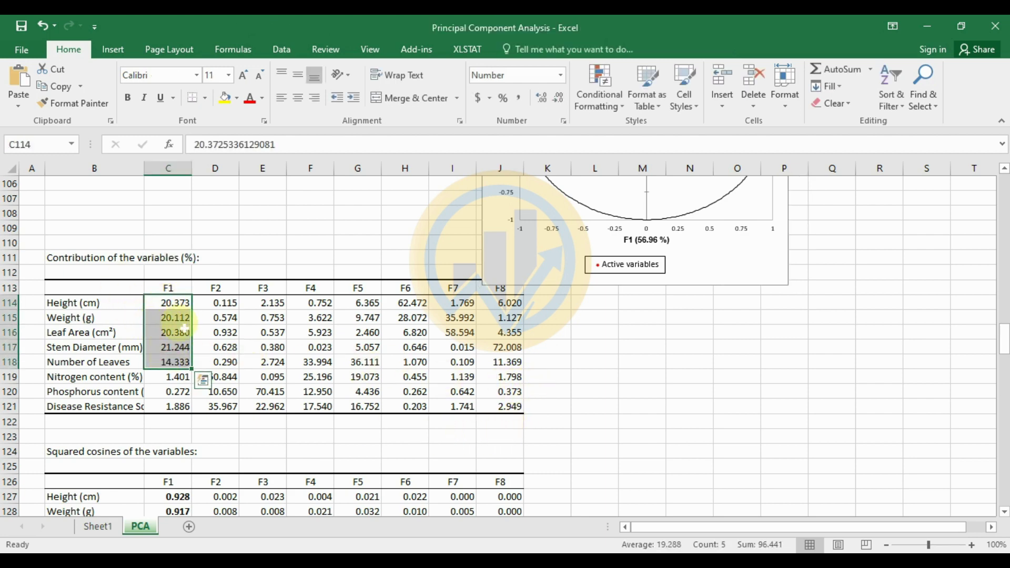
click(127, 98)
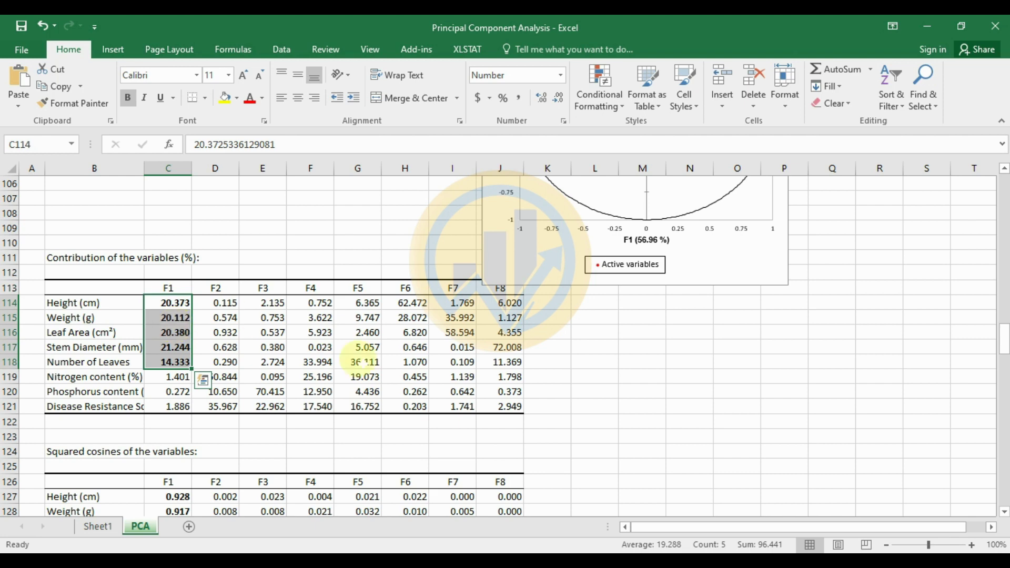
Make the F7 contributions of Leaf Area and Weight, cells I116 and I115, bold
click(454, 333)
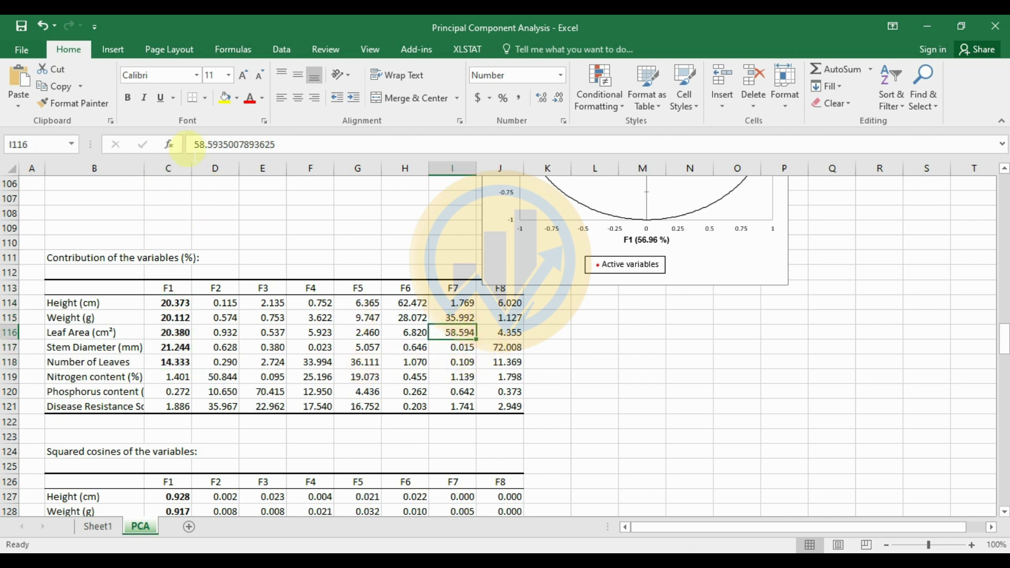
click(127, 97)
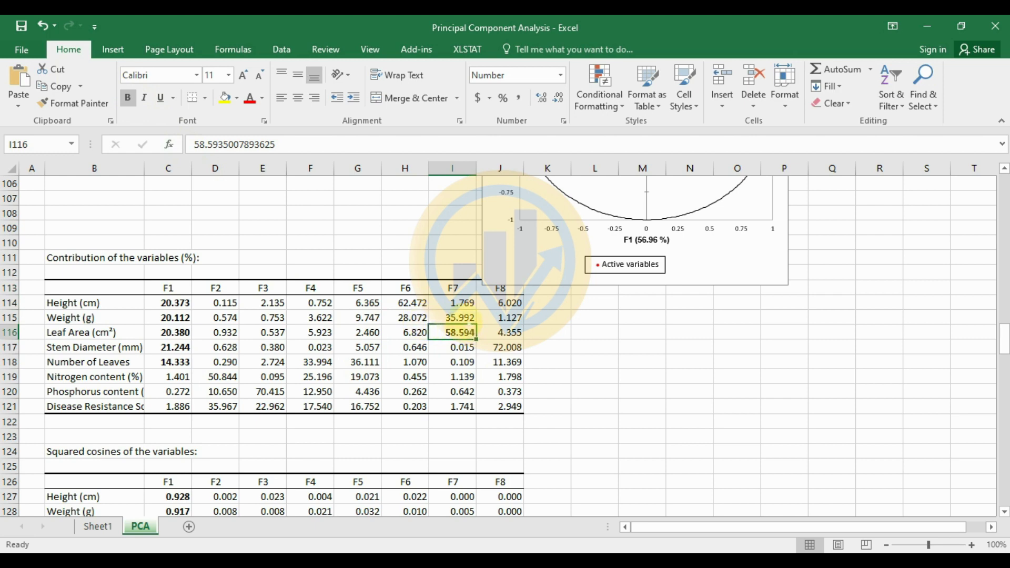
click(470, 319)
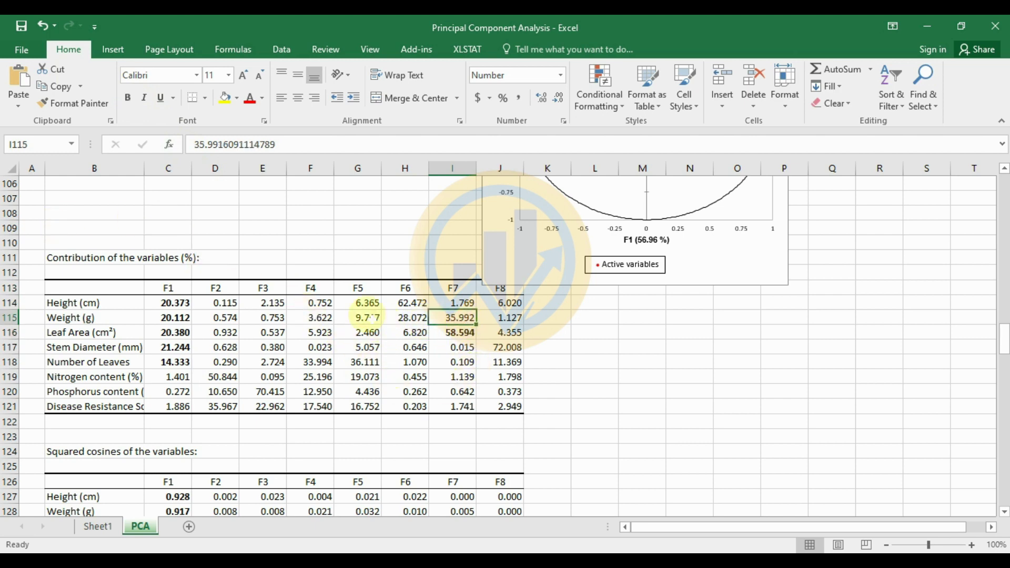
click(128, 99)
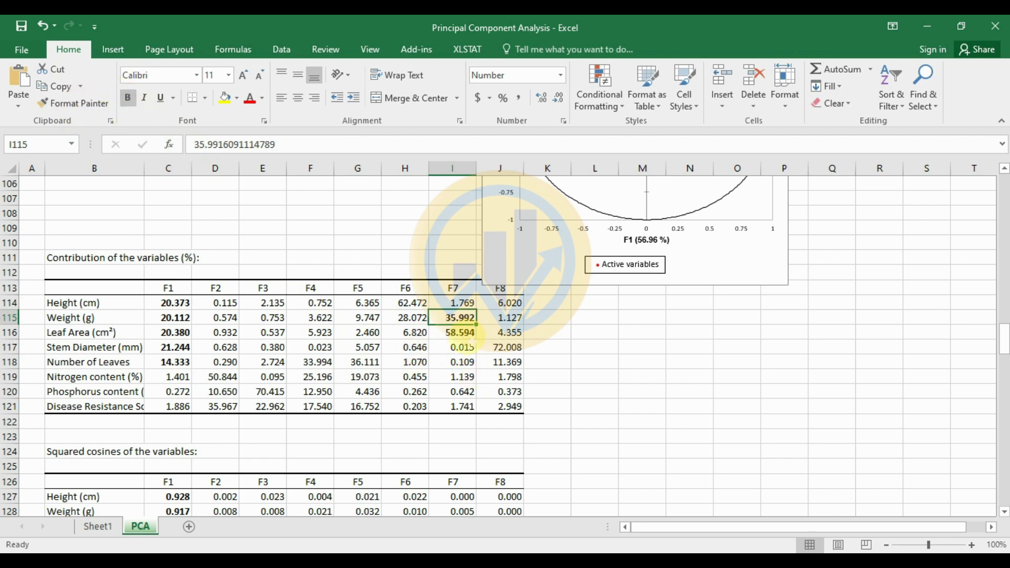
Examine the squared cosines table, the factor scores and the Observations chart for how variables and observations relate to the factors
scroll(474, 347, down, 2)
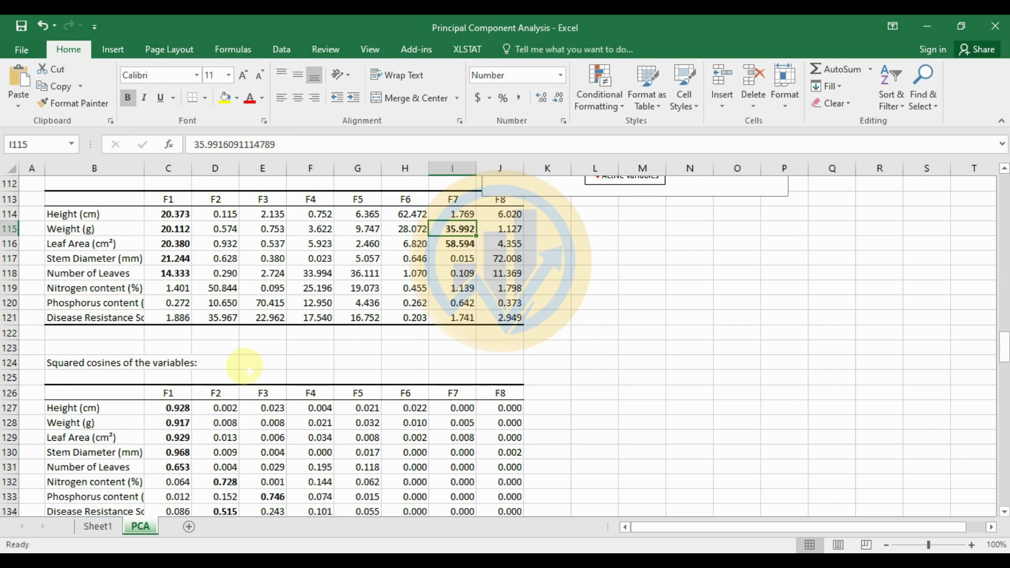
scroll(235, 369, down, 2)
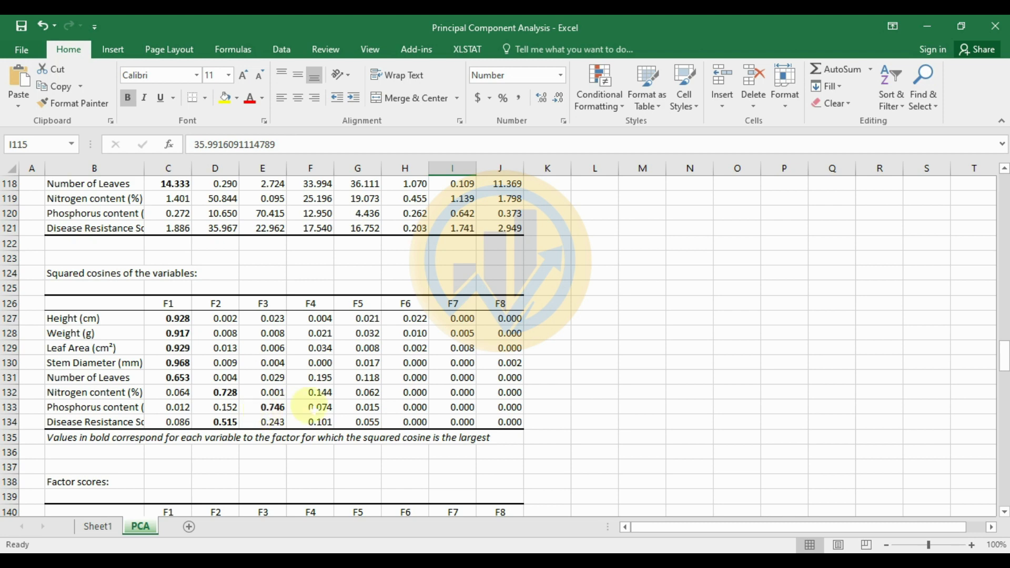
scroll(289, 410, down, 4)
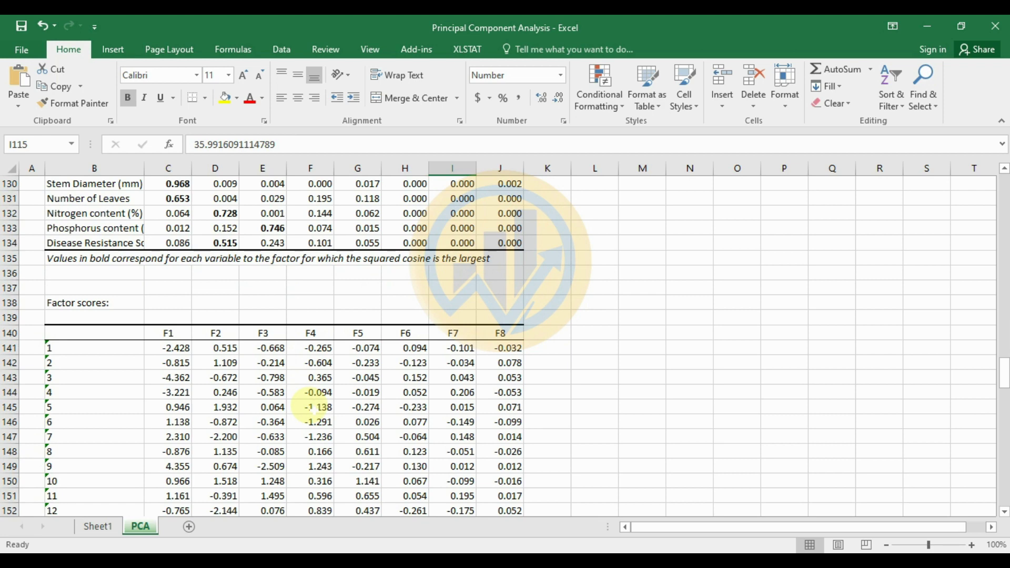
scroll(313, 410, down, 2)
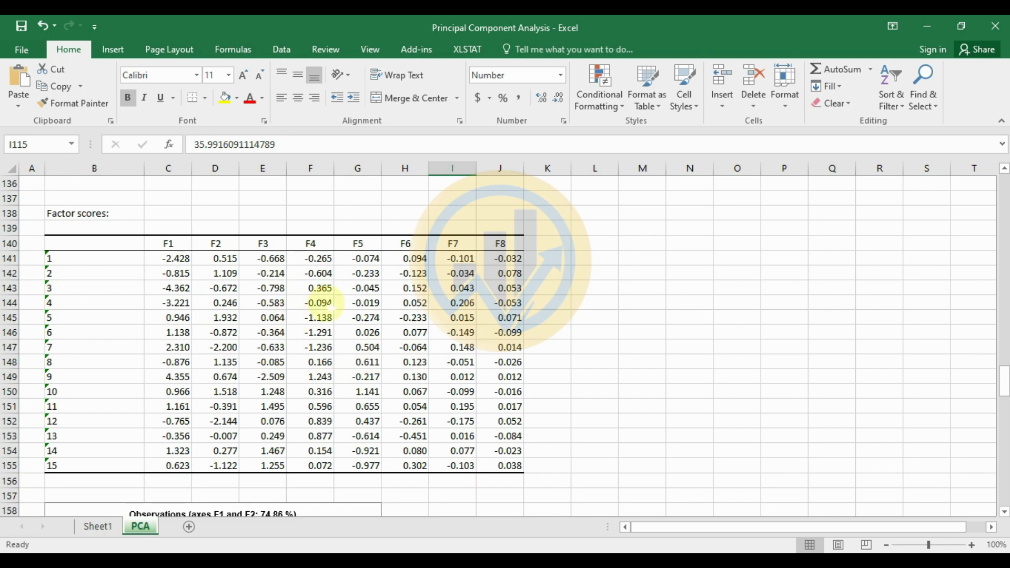
scroll(350, 308, down, 4)
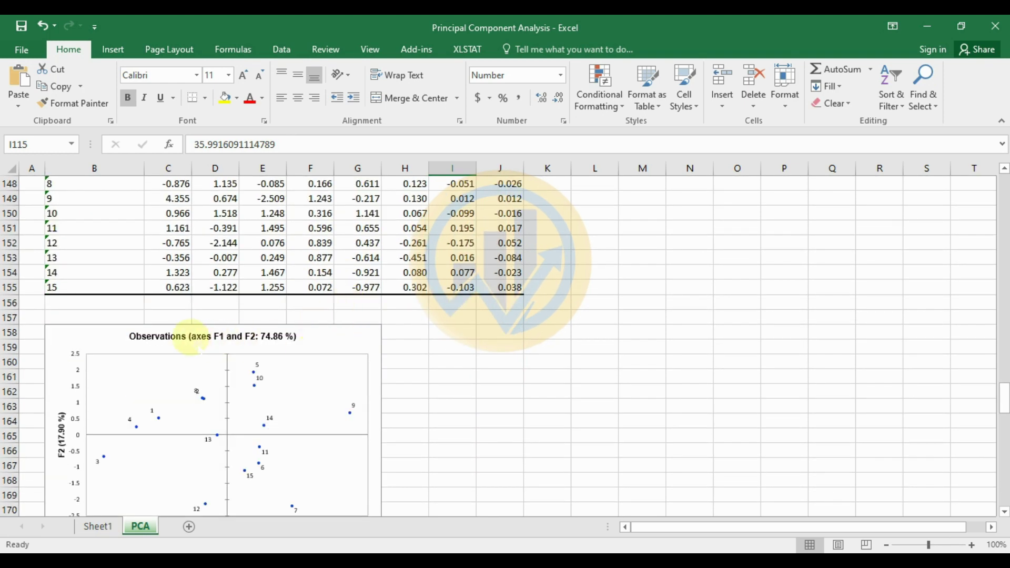
scroll(242, 323, down, 2)
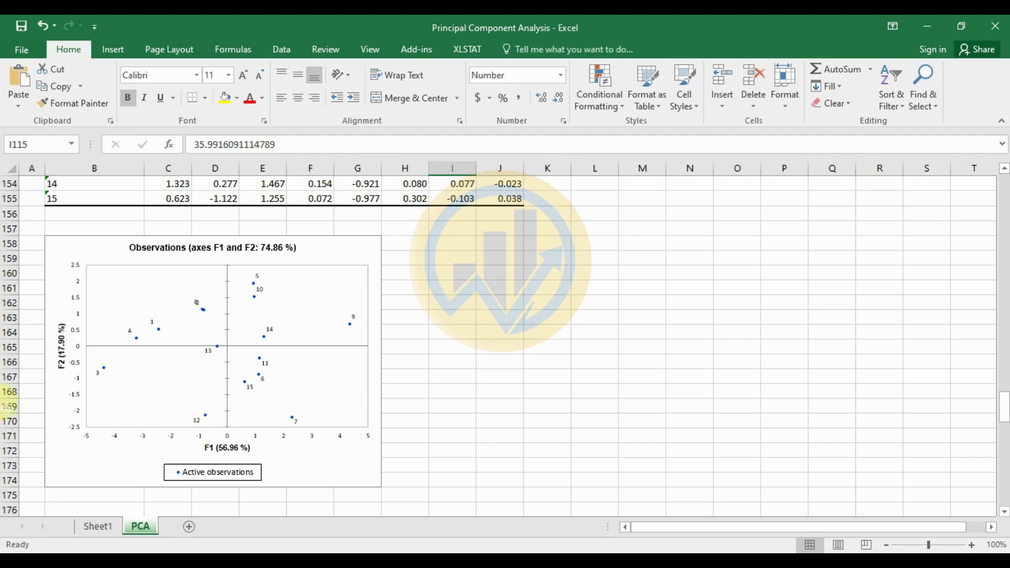
mouse_move(220, 349)
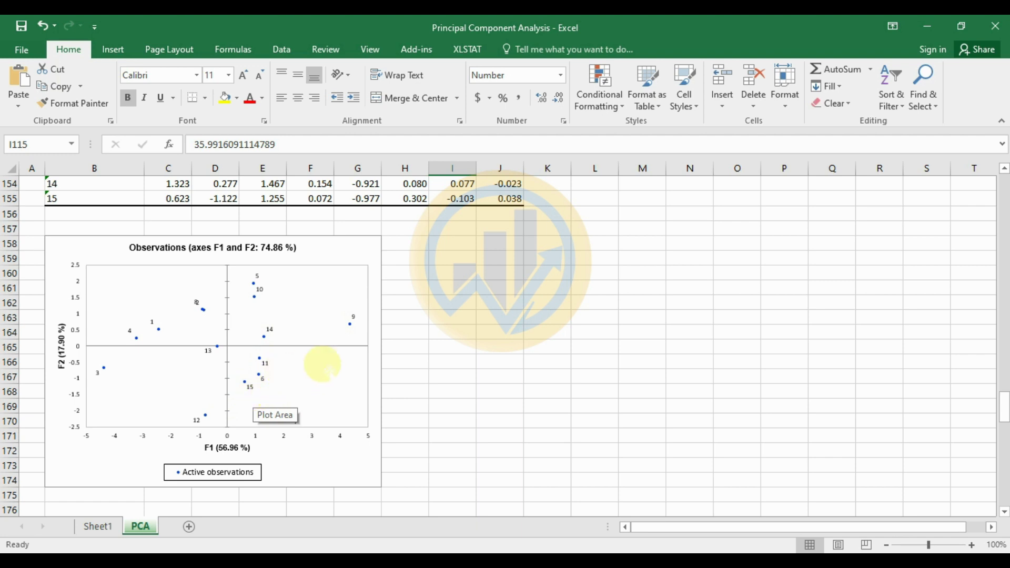
Move the Biplot chart away from below the Observations chart to about columns H to O, starting at about row 171
scroll(324, 367, down, 2)
scroll(328, 368, down, 3)
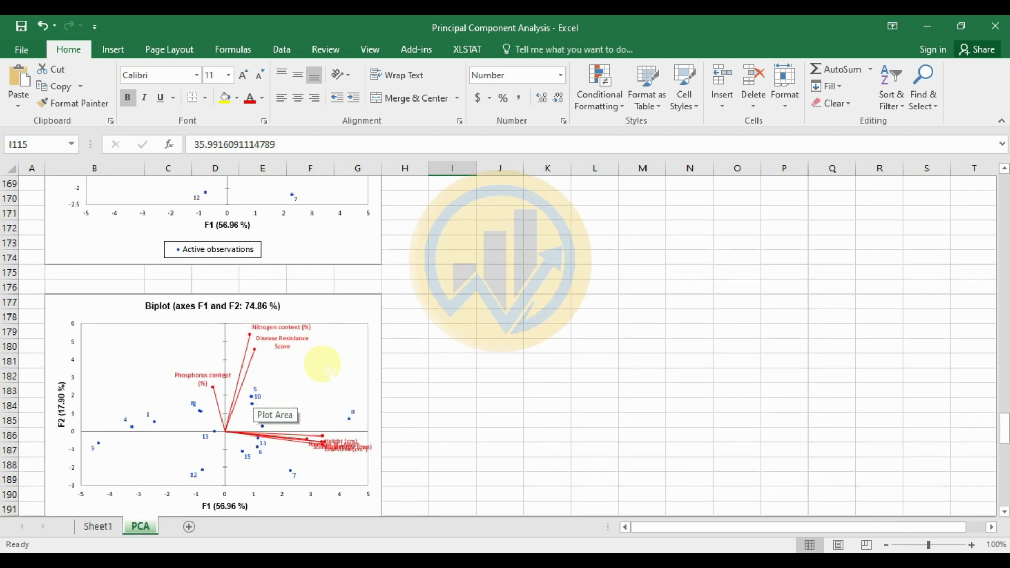
drag(375, 306, 747, 217)
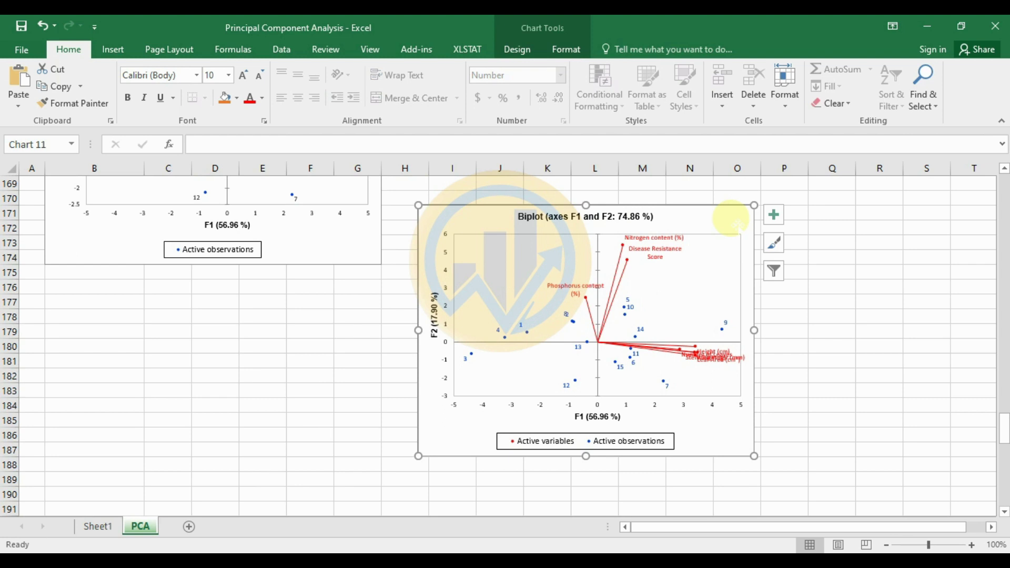
drag(419, 457, 390, 489)
click(741, 247)
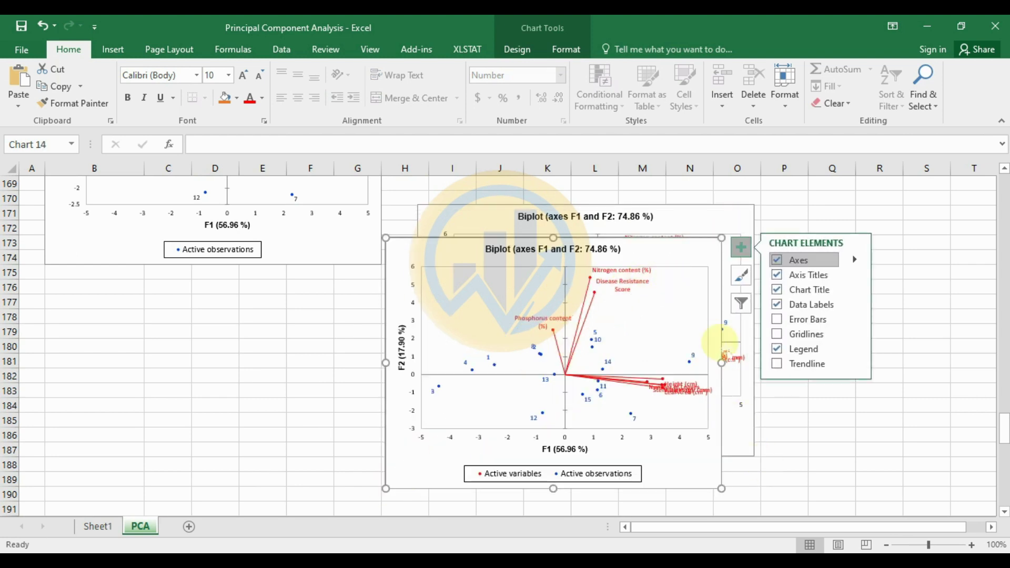
click(741, 275)
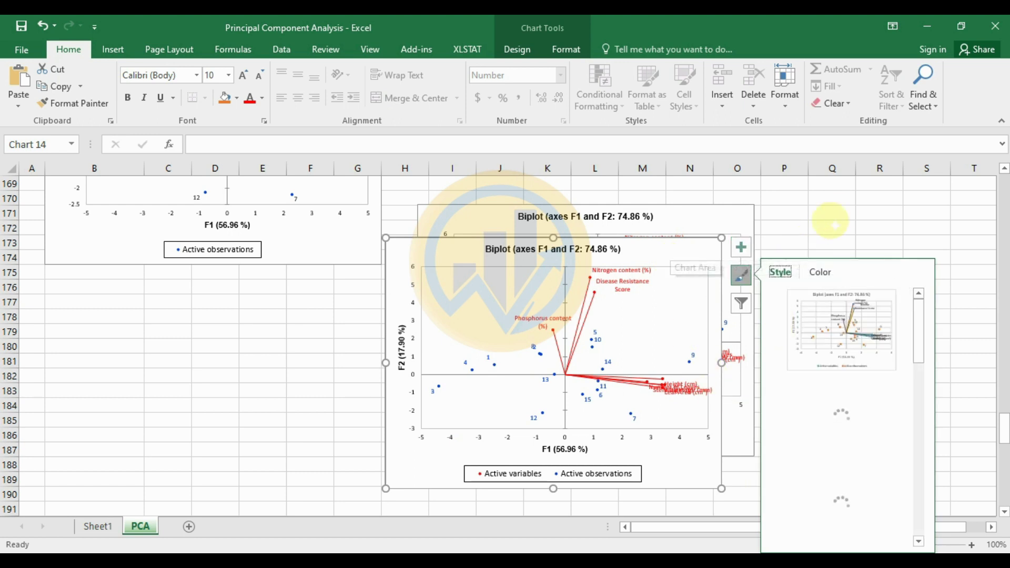
click(741, 275)
key(Escape)
click(702, 247)
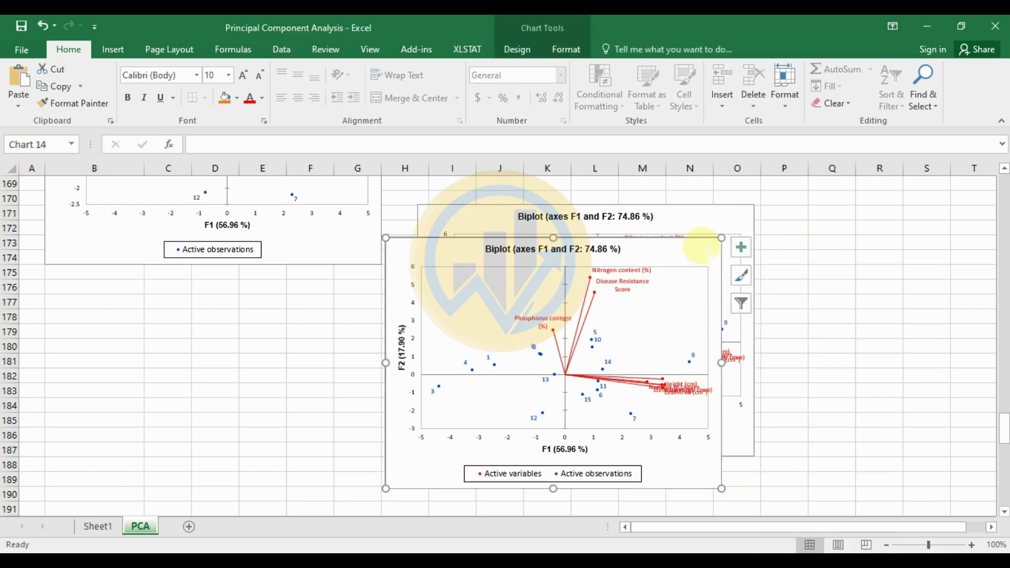
key(Escape)
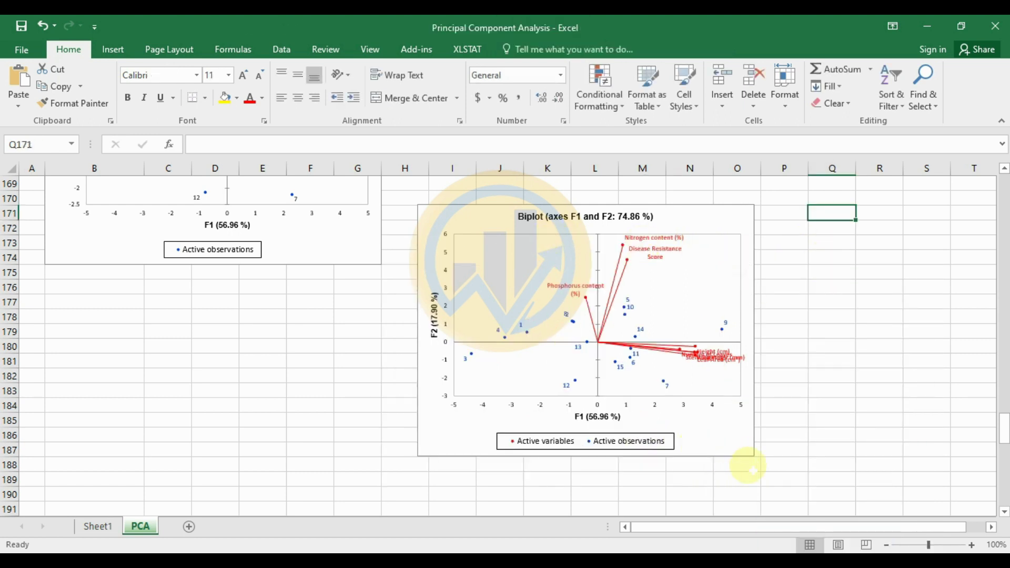
Enlarge the Biplot chart to reach about column Q and row 190, and compare it with the Observations chart
click(745, 445)
drag(755, 458, 817, 504)
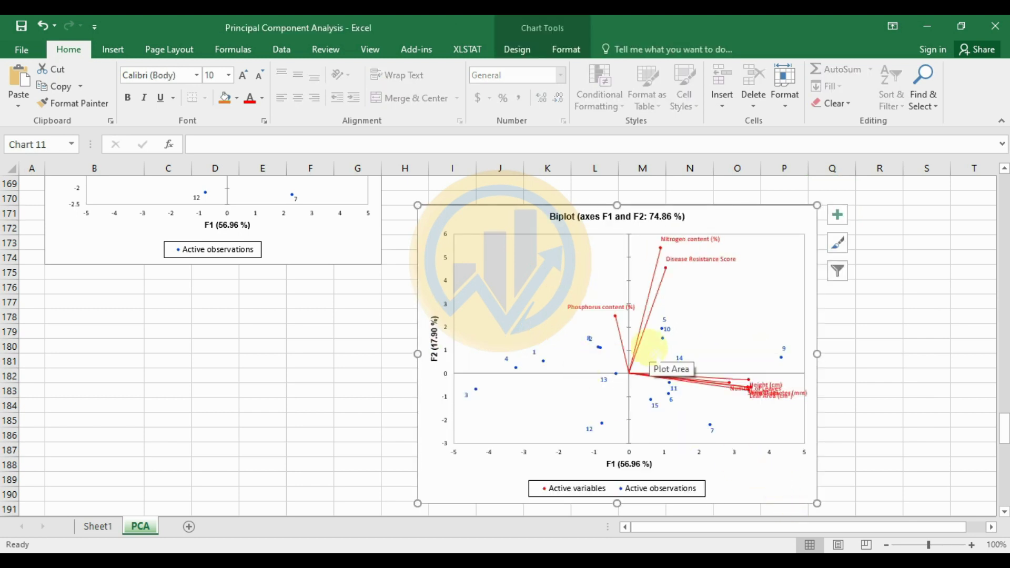
scroll(237, 329, up, 1)
scroll(600, 406, up, 2)
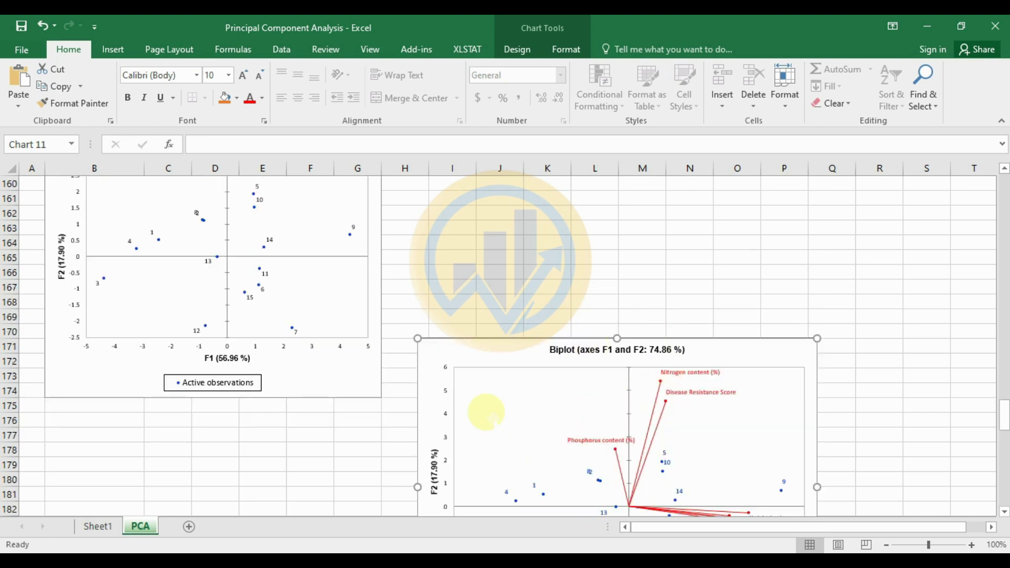
scroll(536, 419, down, 1)
scroll(778, 298, down, 3)
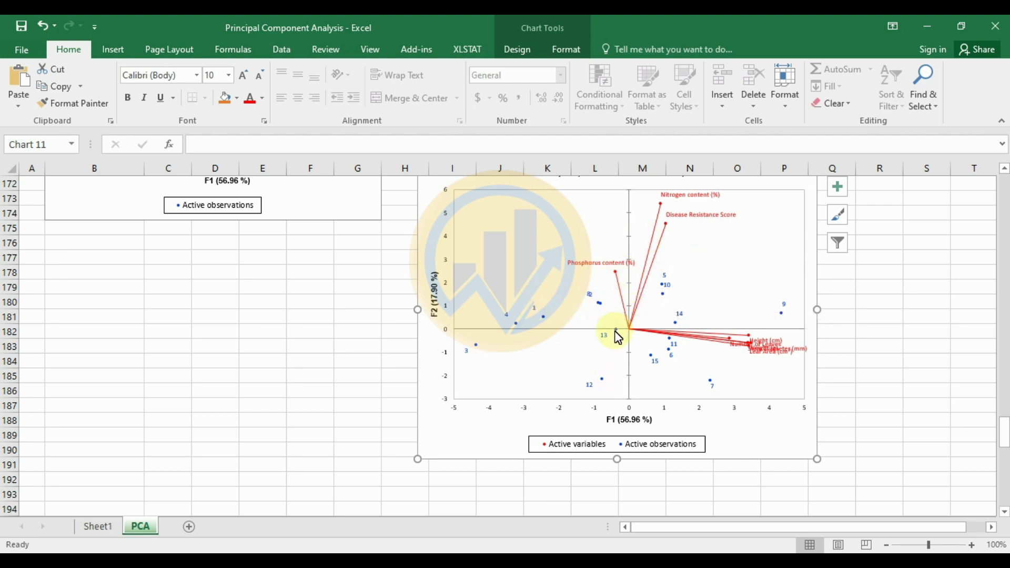
Examine the tables of observation contributions and squared cosines below the Biplot for how each observation relates to factors F1 to F8
mouse_move(617, 337)
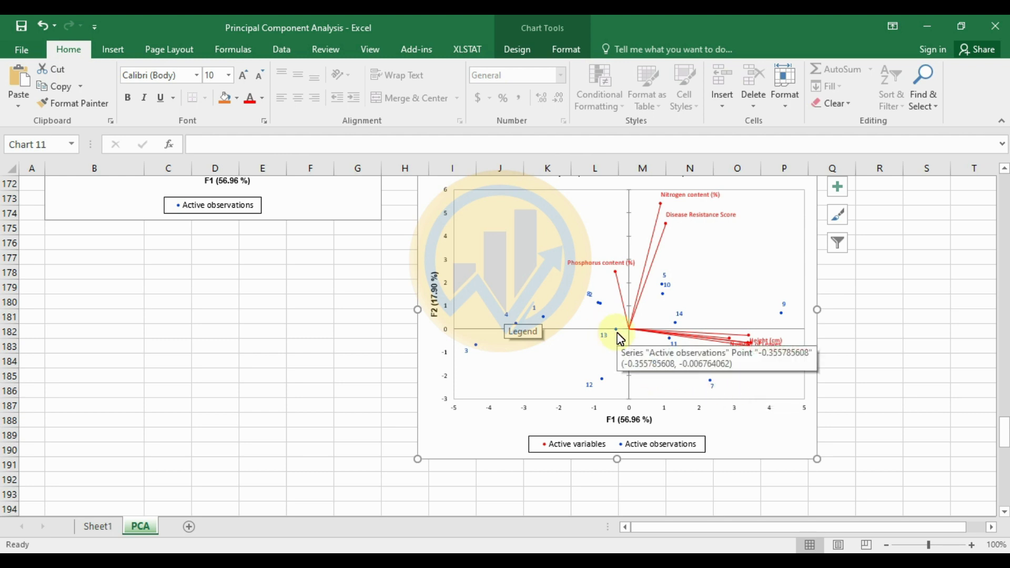
scroll(631, 358, down, 4)
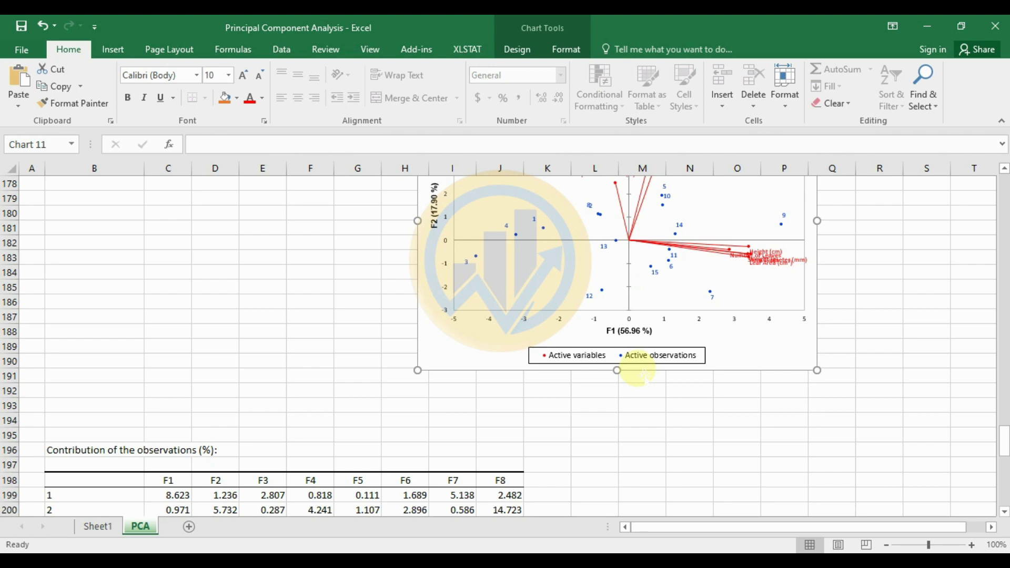
scroll(642, 374, down, 5)
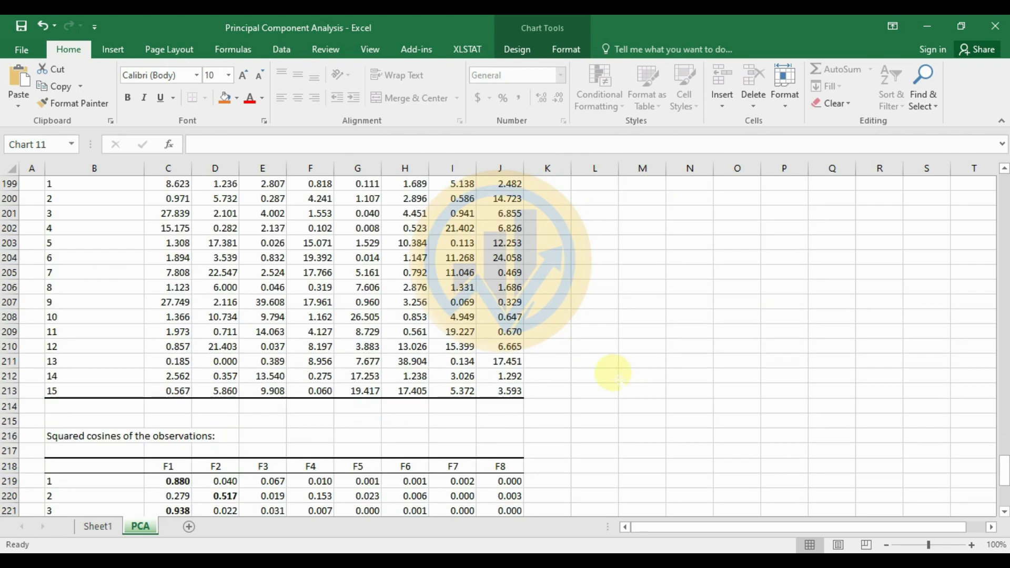
scroll(614, 374, down, 1)
scroll(614, 373, up, 3)
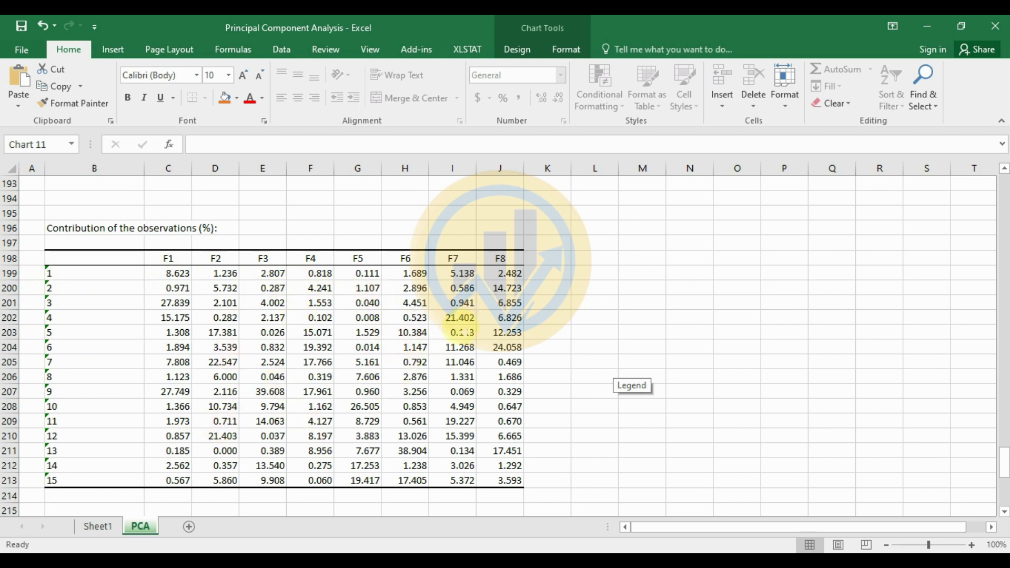
scroll(462, 330, down, 3)
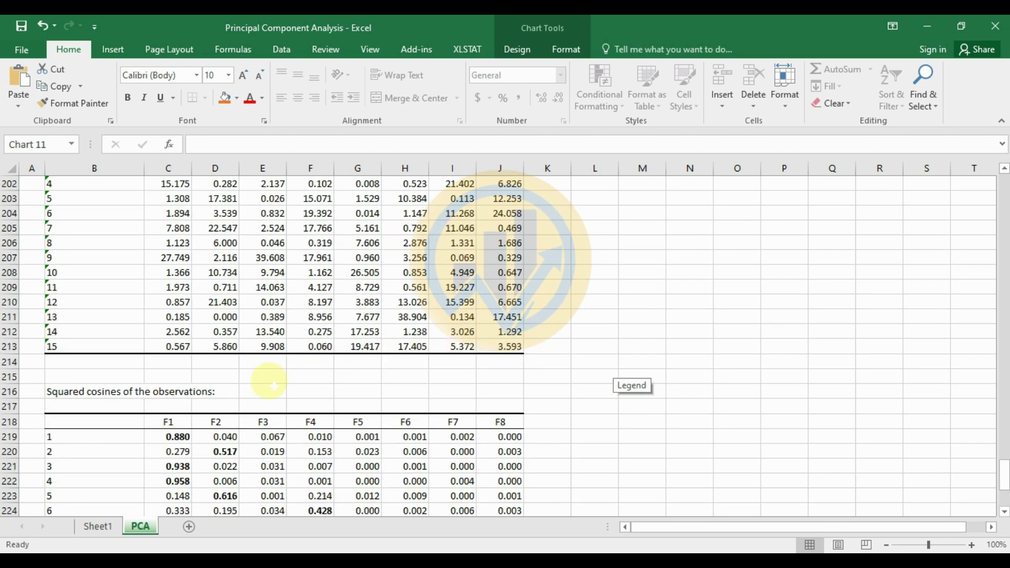
scroll(121, 416, down, 1)
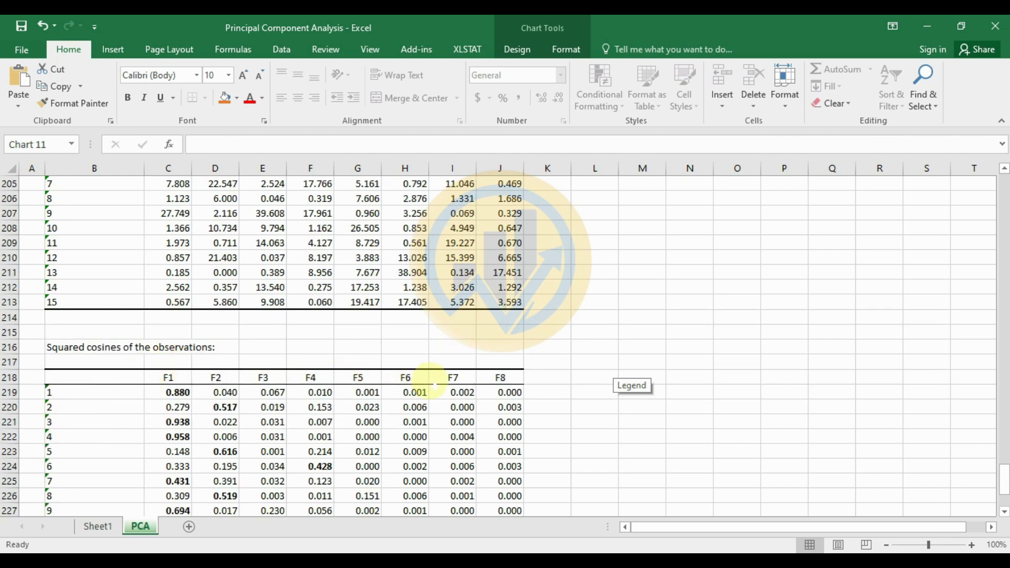
scroll(421, 388, down, 1)
scroll(226, 378, down, 1)
scroll(226, 377, down, 1)
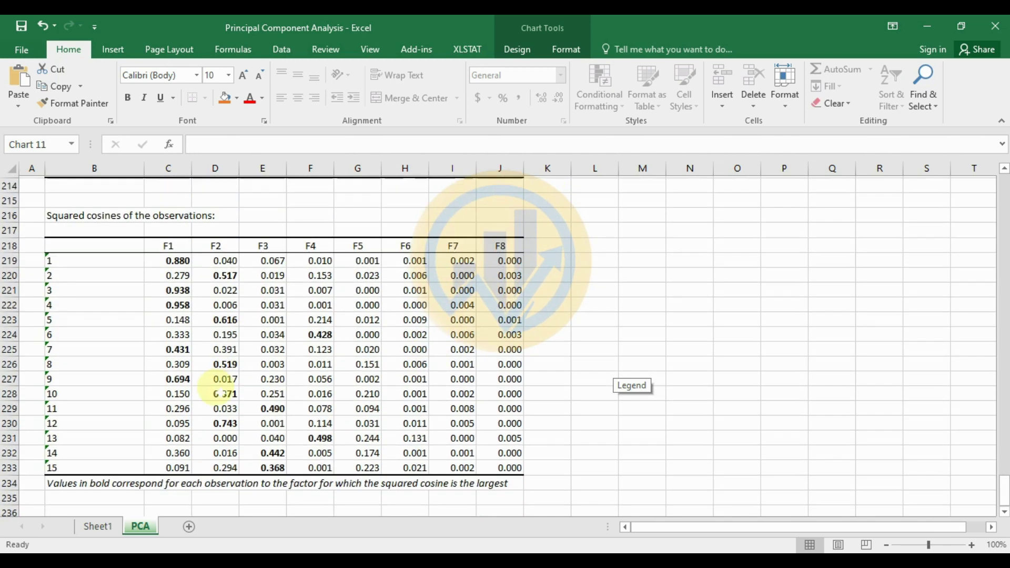